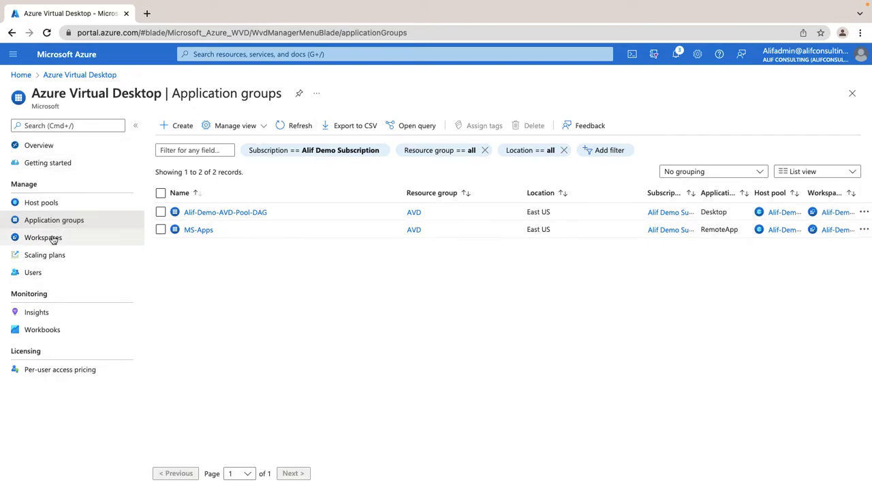
- Examine the overview of the Alif-Demo-AVD-Pool-DAG application group and leave it
click(207, 218)
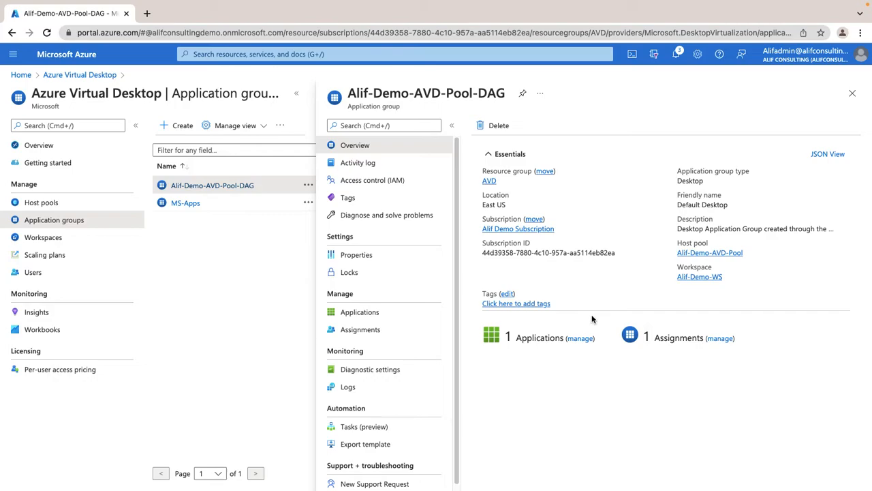
click(852, 93)
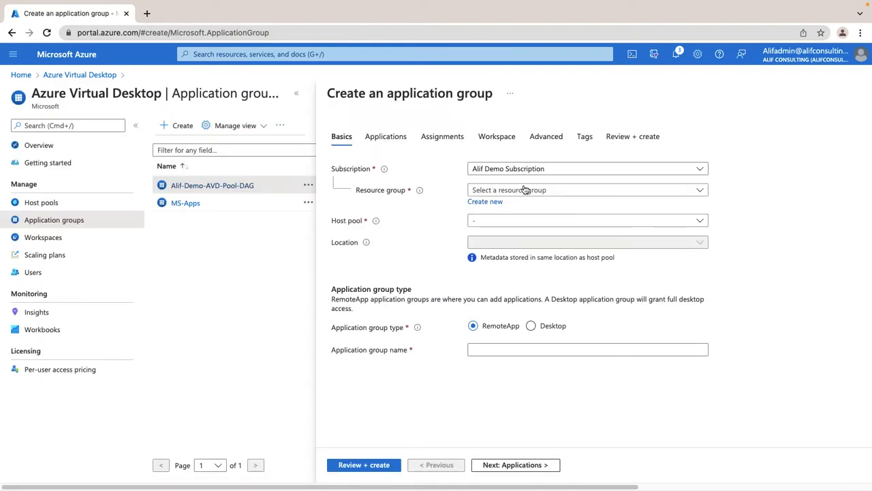
- Set up a new RemoteApp application group named Alif-Demo-App in resource group AVD with host pool Alif-Demo-AVD-Pool
click(526, 191)
click(495, 227)
click(510, 222)
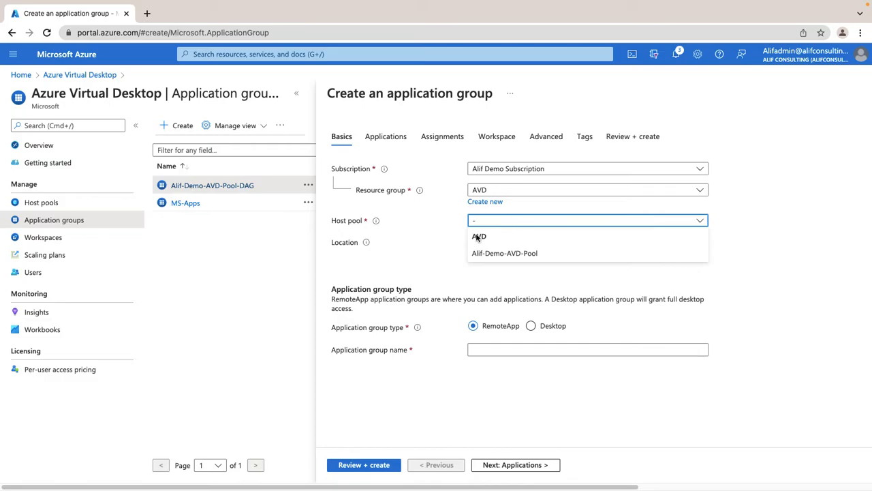
click(487, 249)
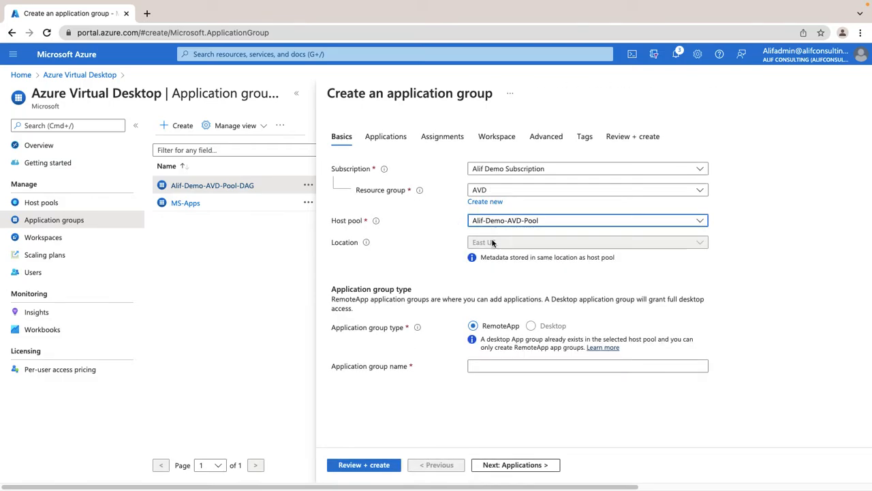
click(504, 366)
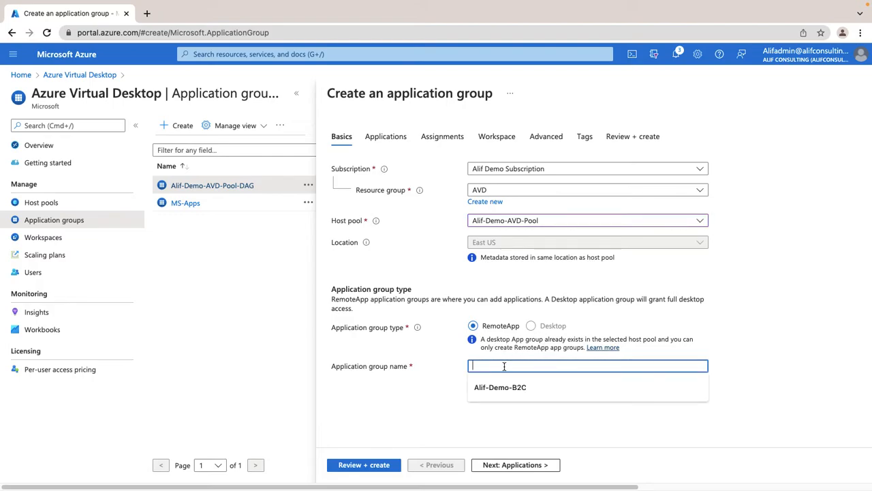
text(Alif)
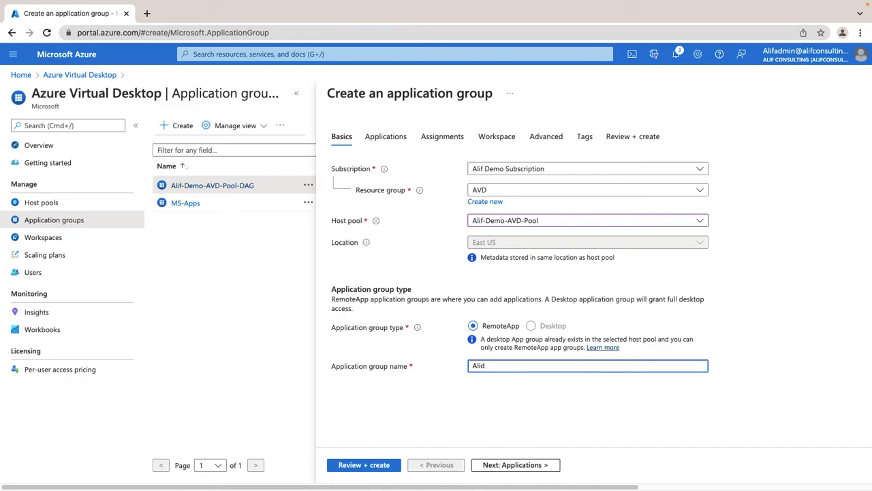
text(-Demo-App)
click(539, 464)
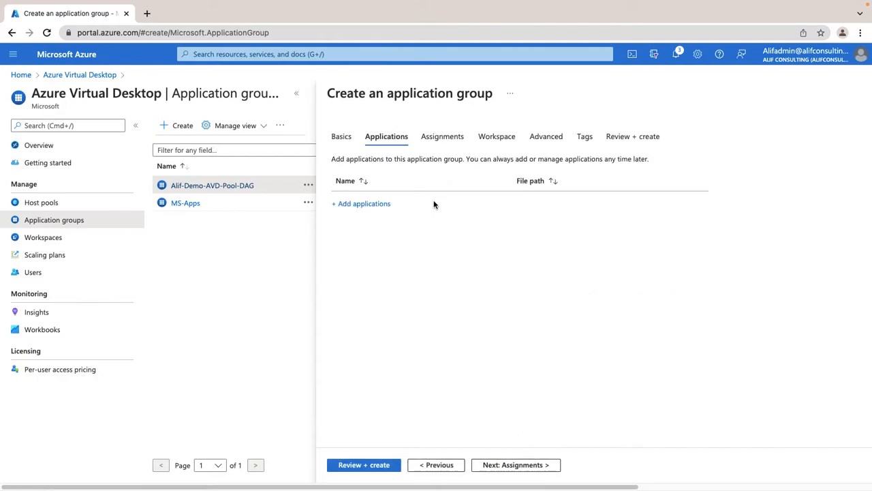
- Add PowerPoint from the Start menu source to the new group's applications
click(373, 204)
click(722, 143)
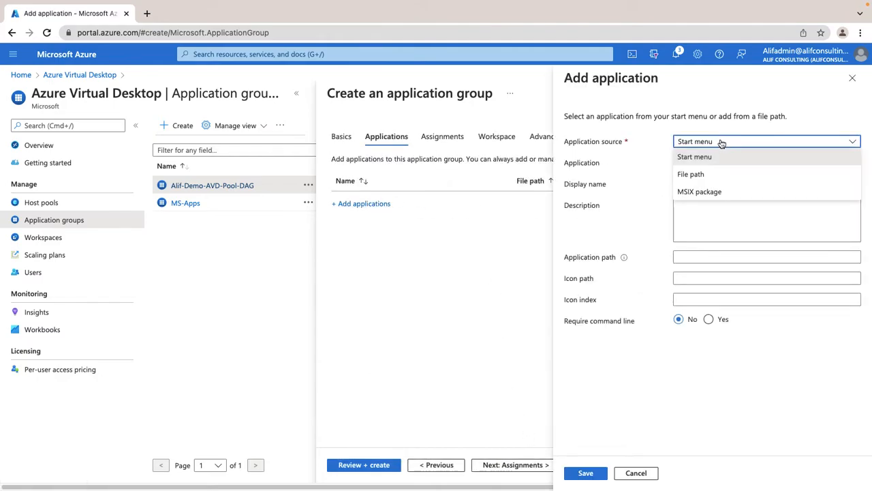
click(721, 142)
click(721, 142)
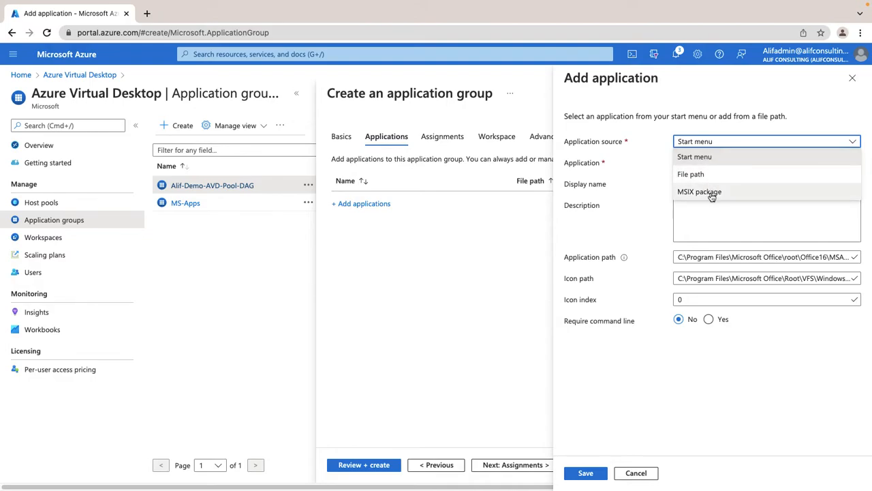
click(708, 158)
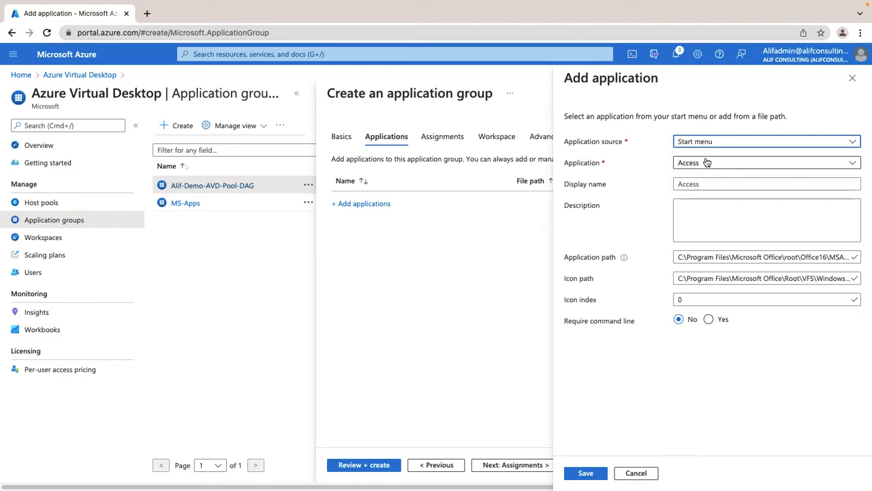
click(707, 162)
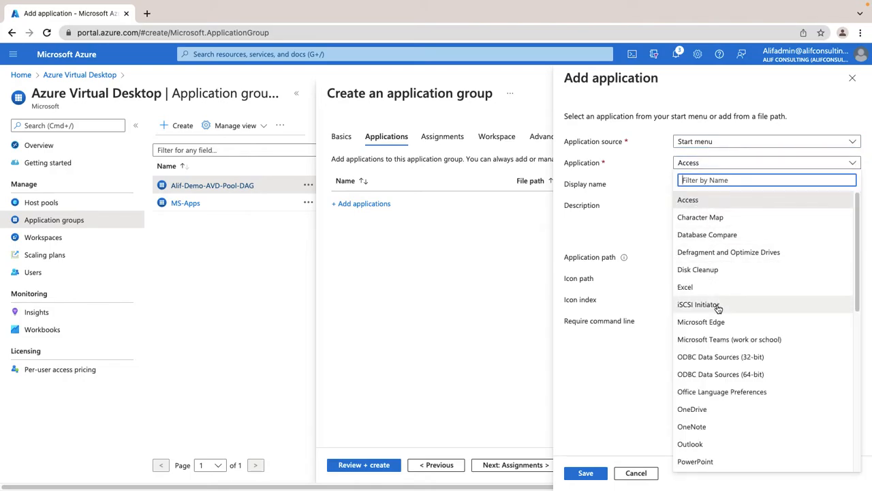
scroll(757, 336, down, 3)
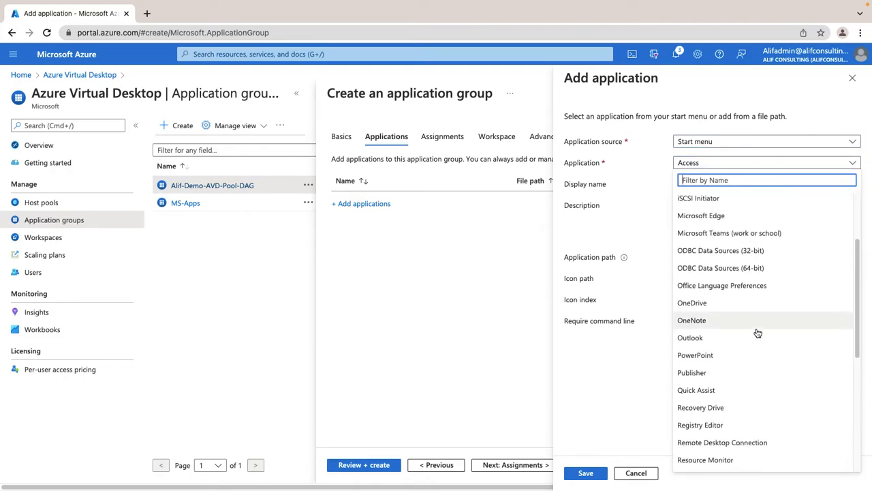
scroll(747, 293, down, 2)
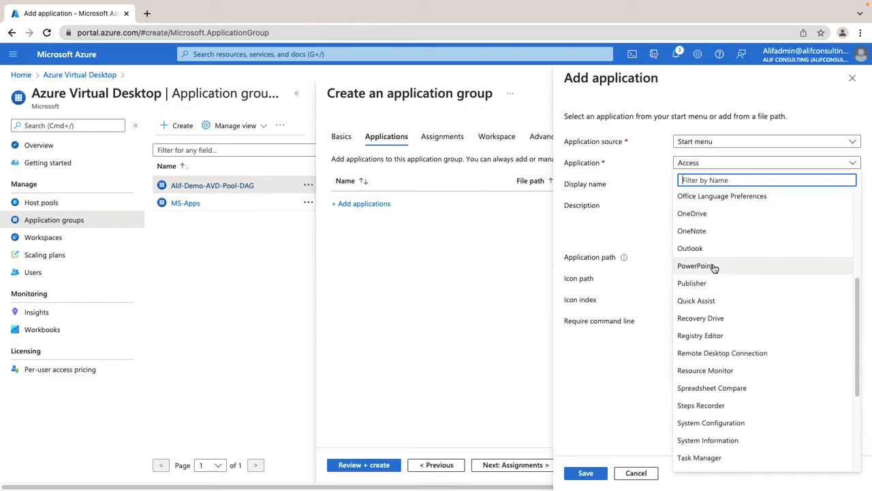
click(711, 267)
click(586, 473)
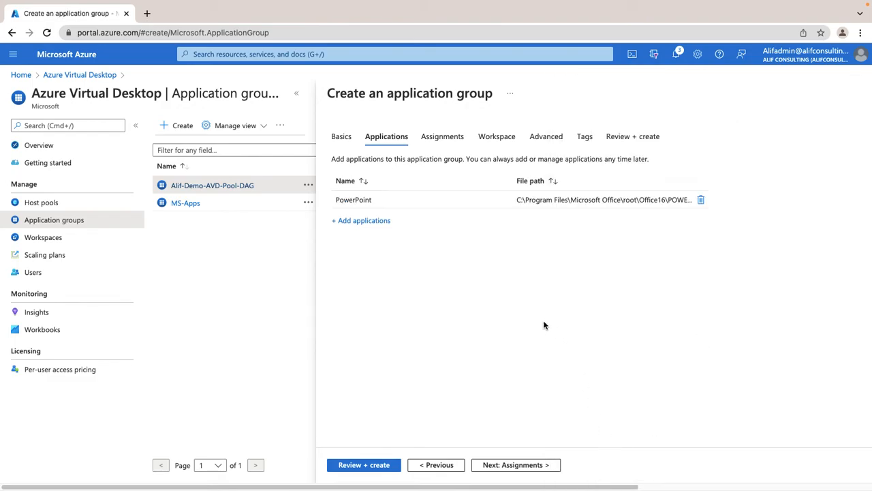
- View the Azure AD users and groups available for assignment, without assigning any to the new application group
click(520, 470)
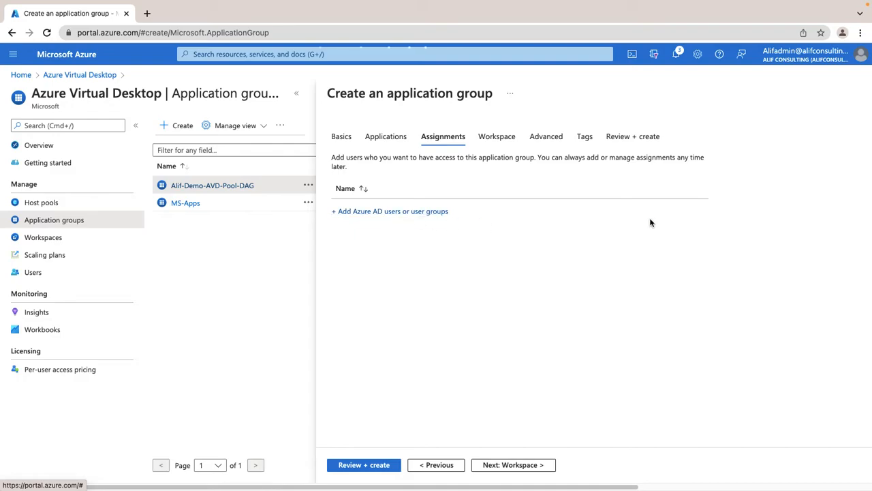
click(406, 213)
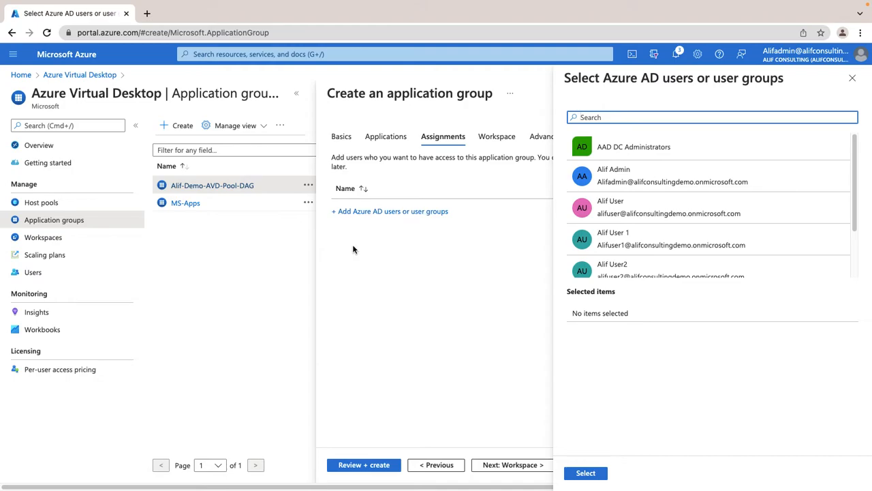
click(852, 77)
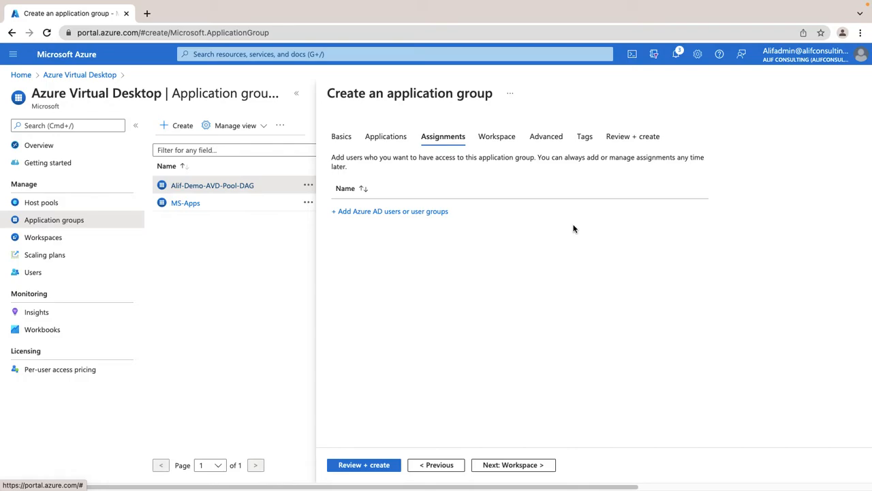
- Register the new application group with the Alif-Demo-WS workspace
click(531, 467)
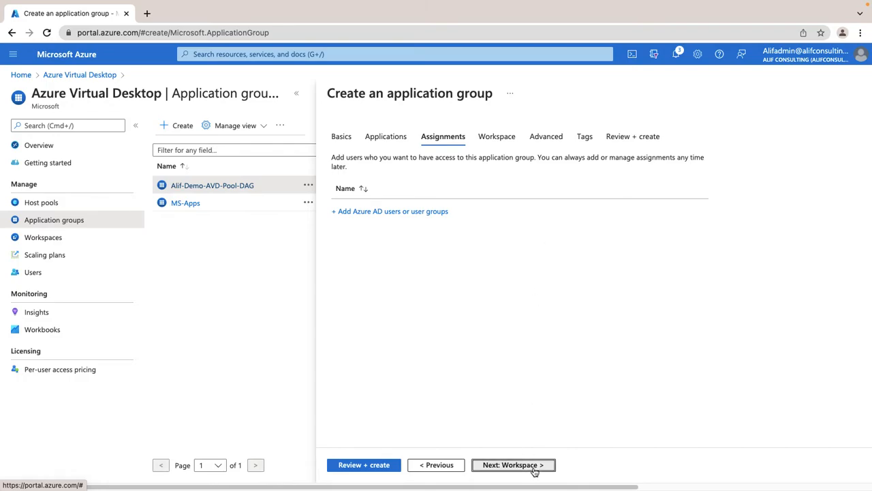
click(504, 185)
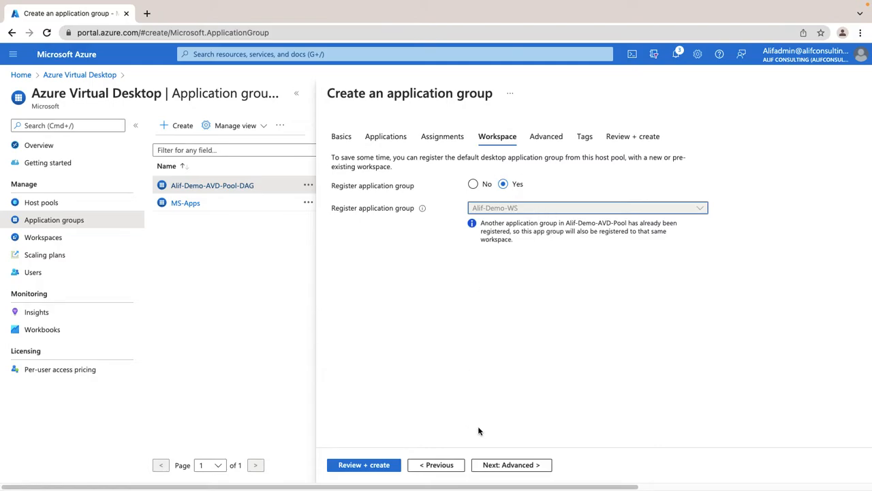
click(533, 469)
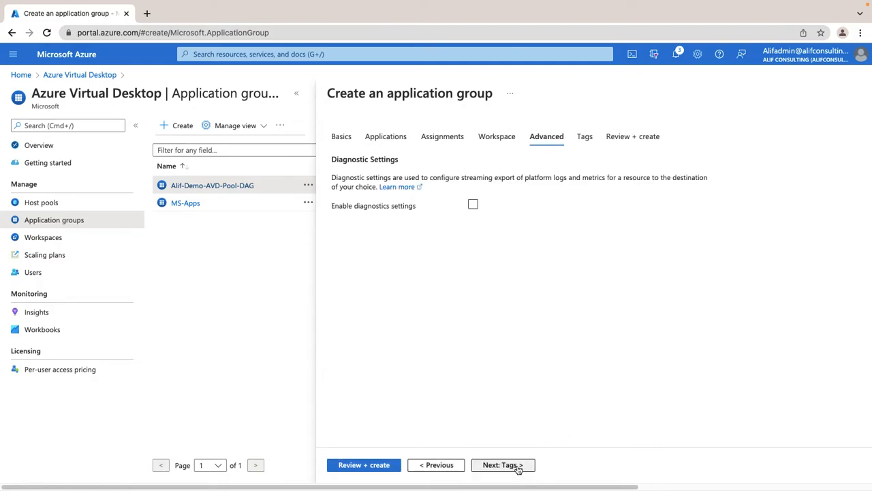
- Leave diagnostics and tags at their defaults and create the Alif-Demo-App application group
click(535, 469)
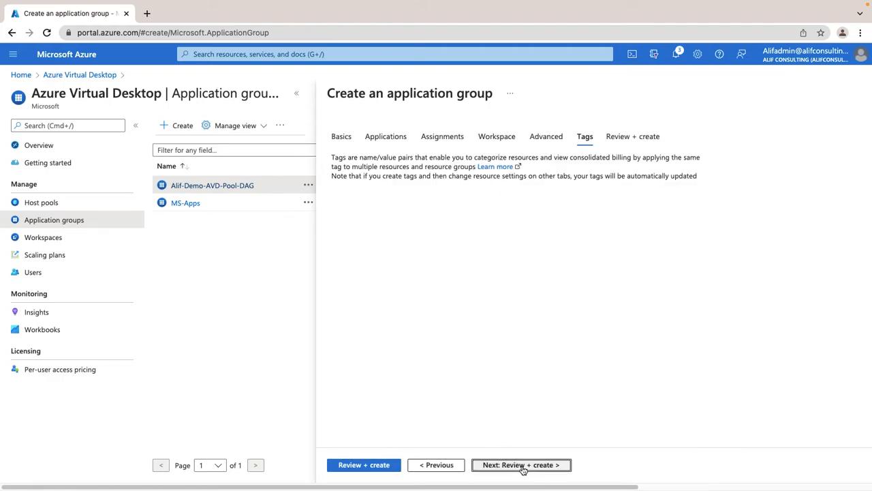
click(529, 468)
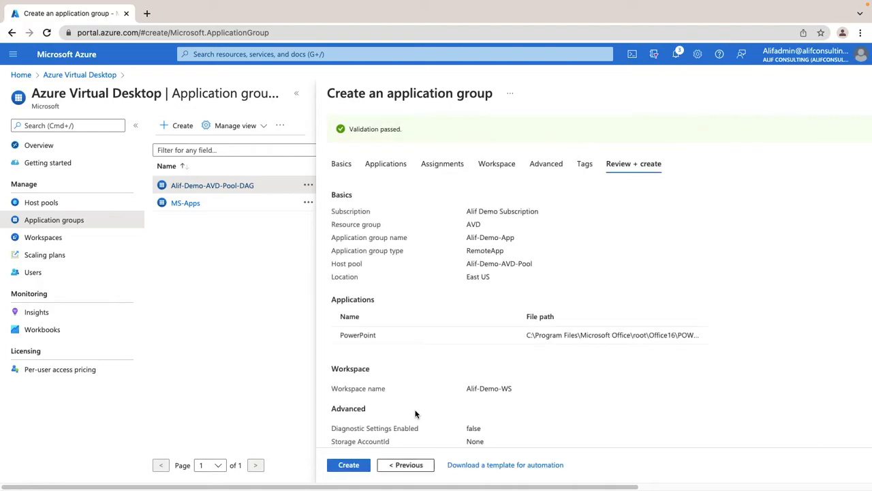
click(361, 465)
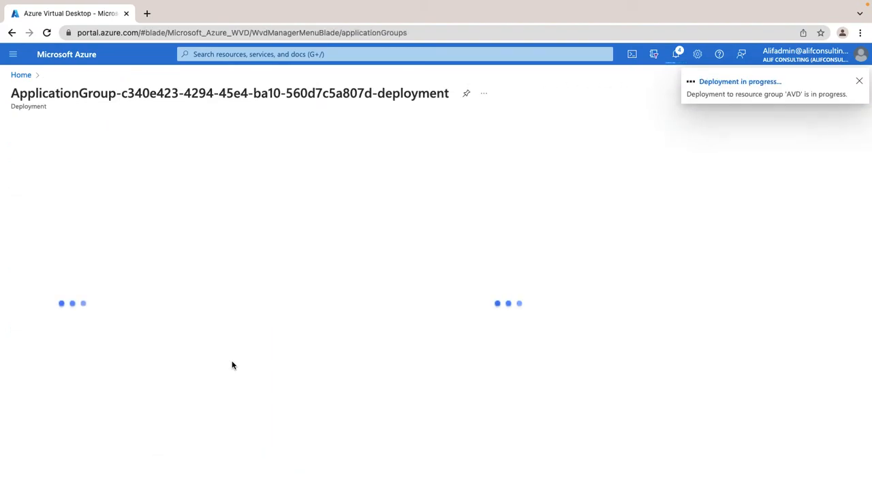
- Return to the Azure Virtual Desktop application groups list and refresh it
click(22, 75)
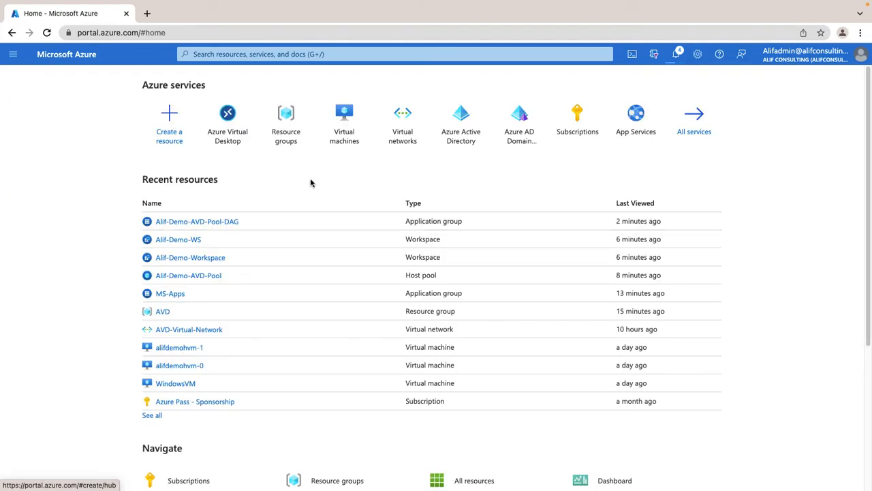
click(227, 117)
click(54, 221)
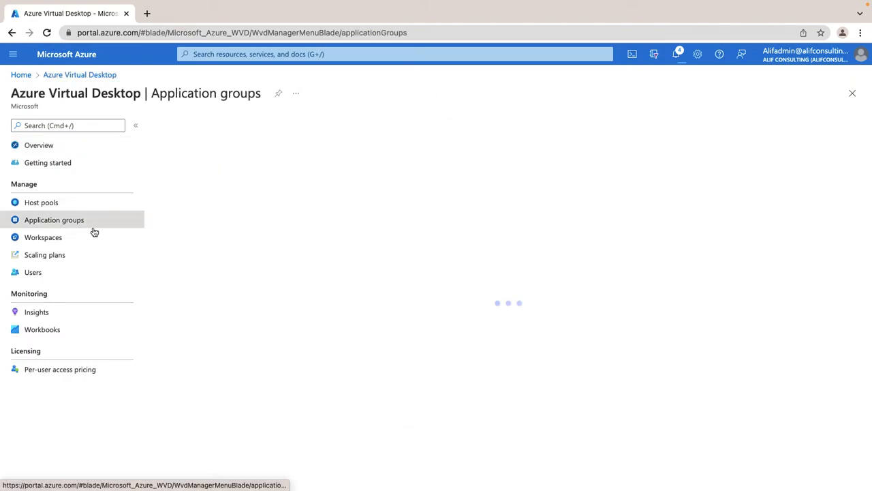
click(290, 127)
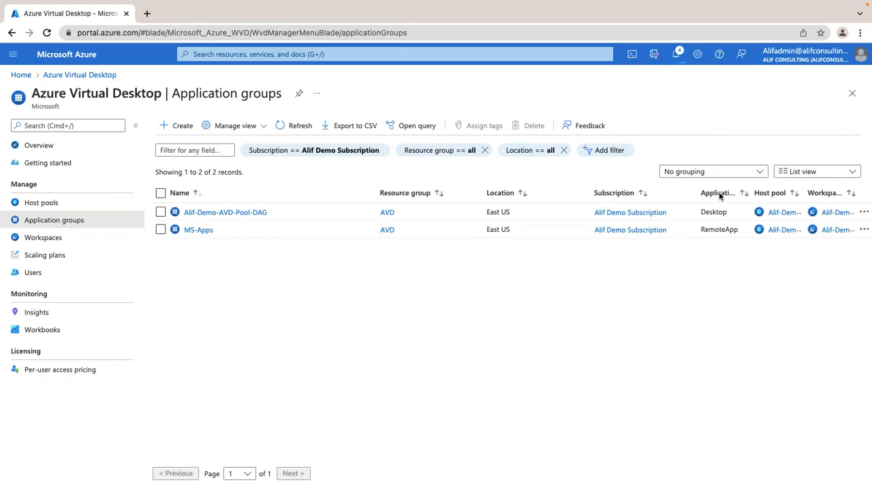
- Check the deployment notification, dismiss the three Update workspace notifications, and refresh the application groups list
click(677, 56)
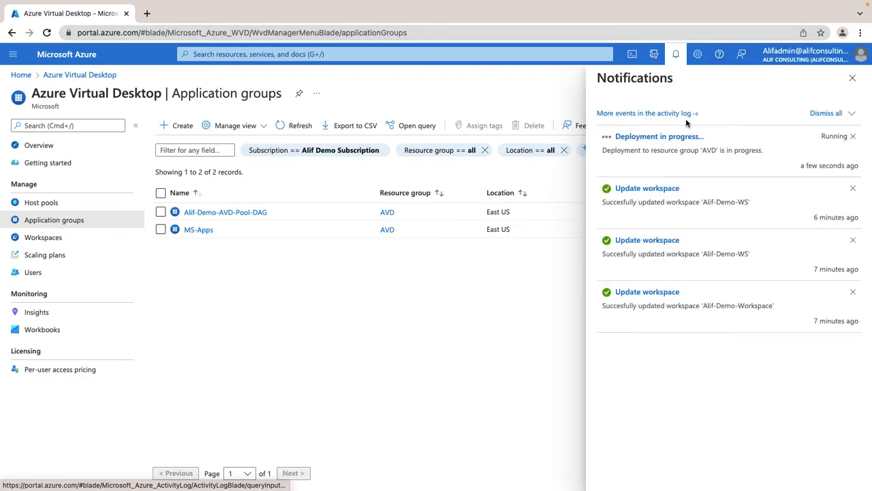
click(853, 190)
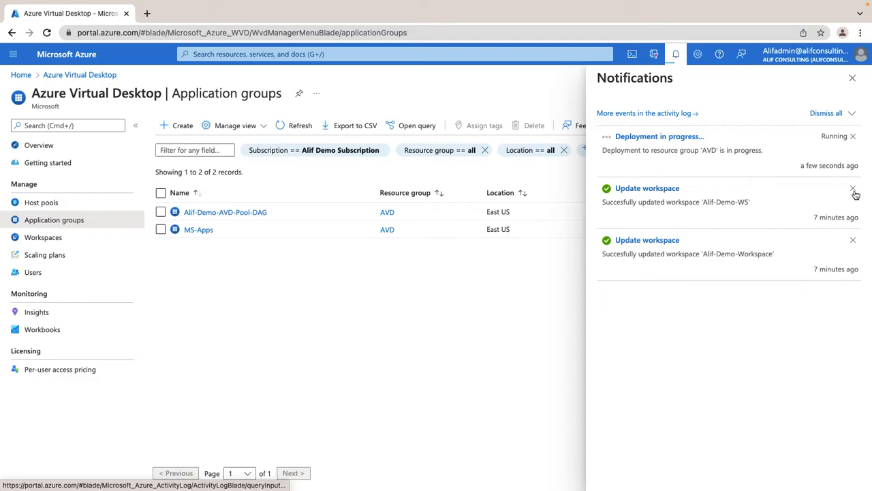
click(854, 191)
click(854, 190)
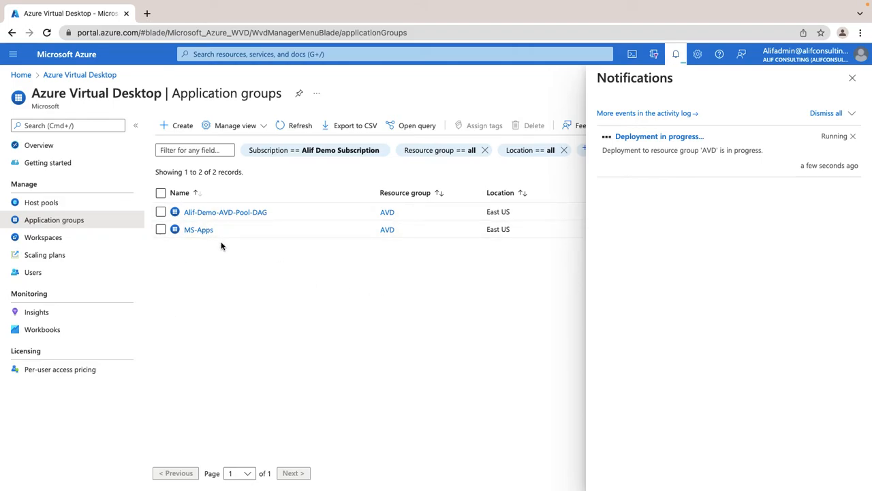
click(852, 79)
click(299, 127)
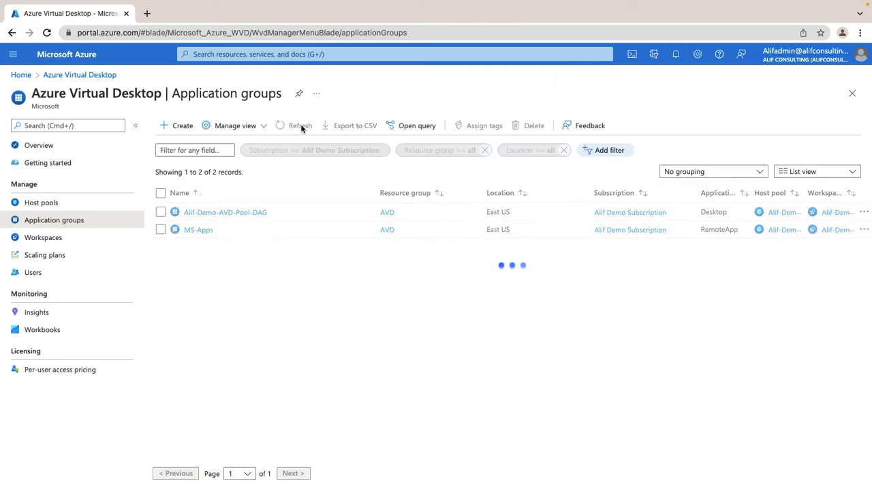
click(300, 127)
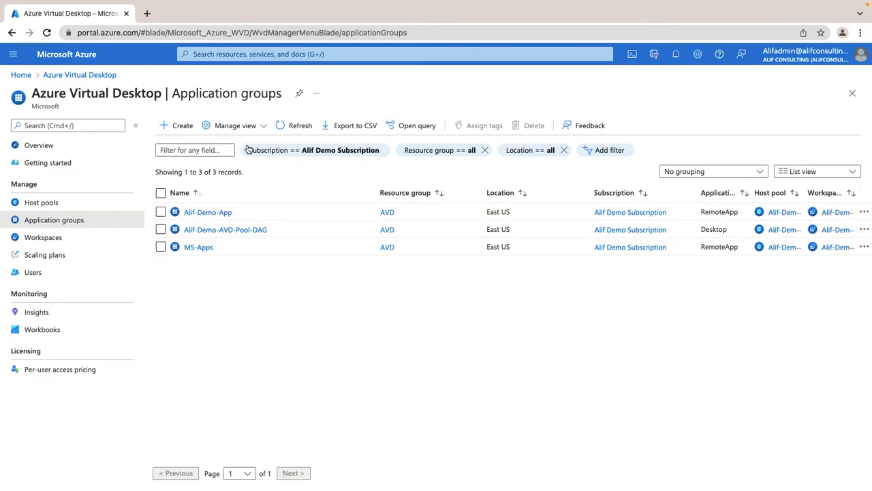
- Open the Alif-Demo-App application group and review its applications and user assignments
click(214, 213)
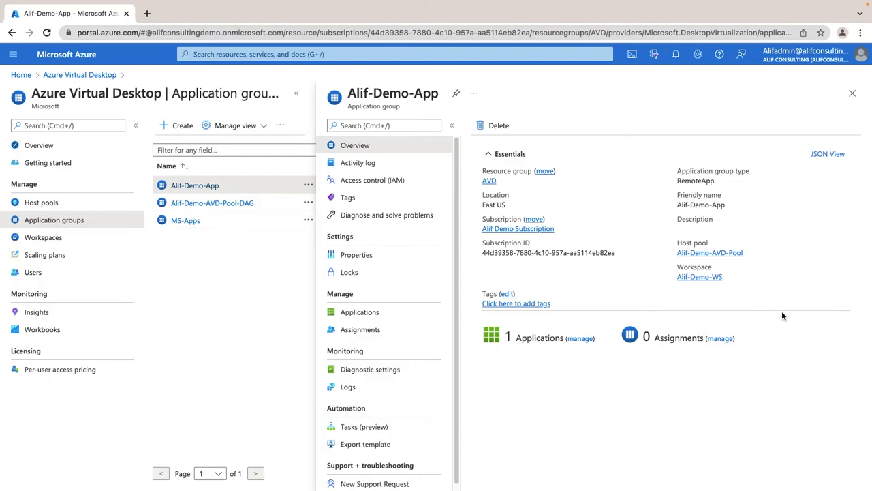
click(579, 338)
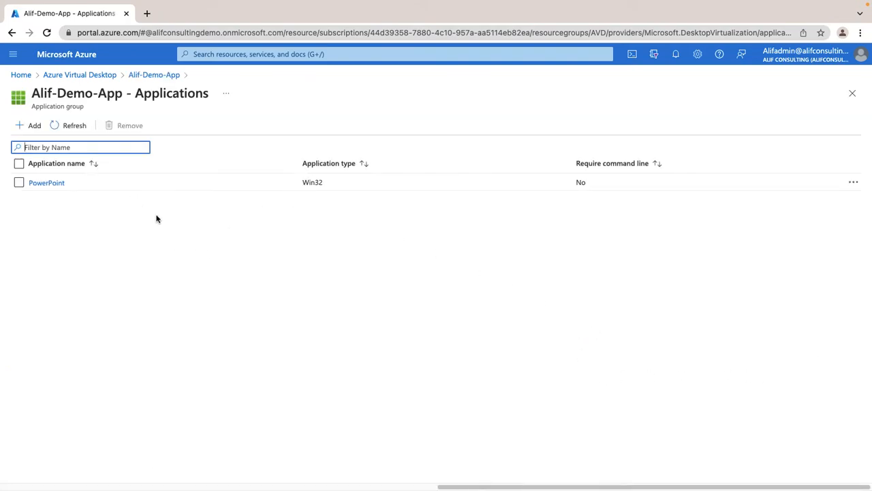
click(160, 76)
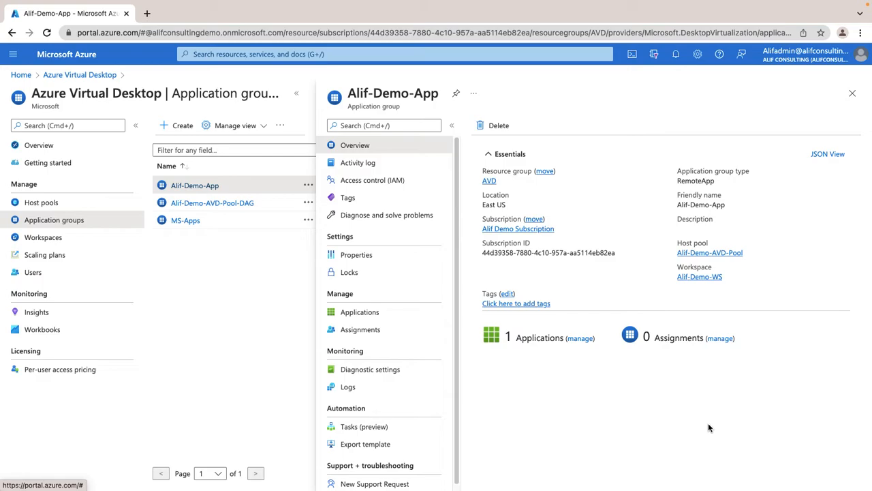
click(721, 339)
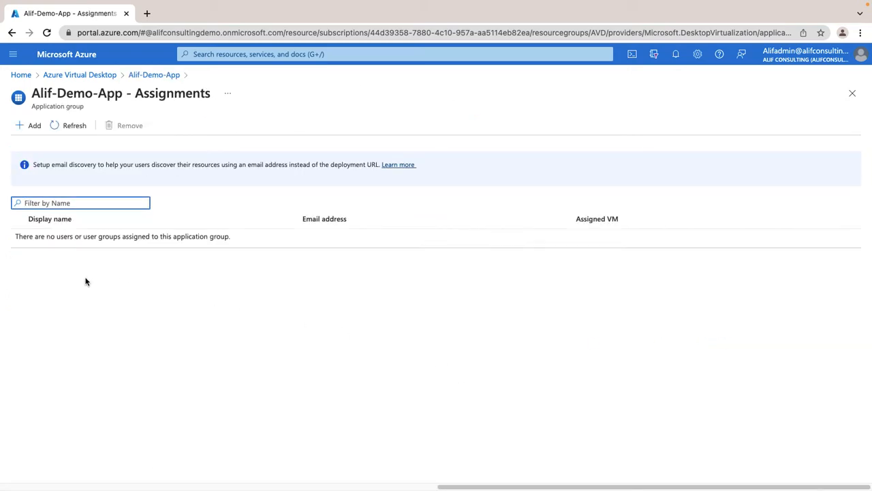
- Assign Alif User and the AVD-User group to the Alif-Demo-App application group, and refresh the assignments list
click(27, 130)
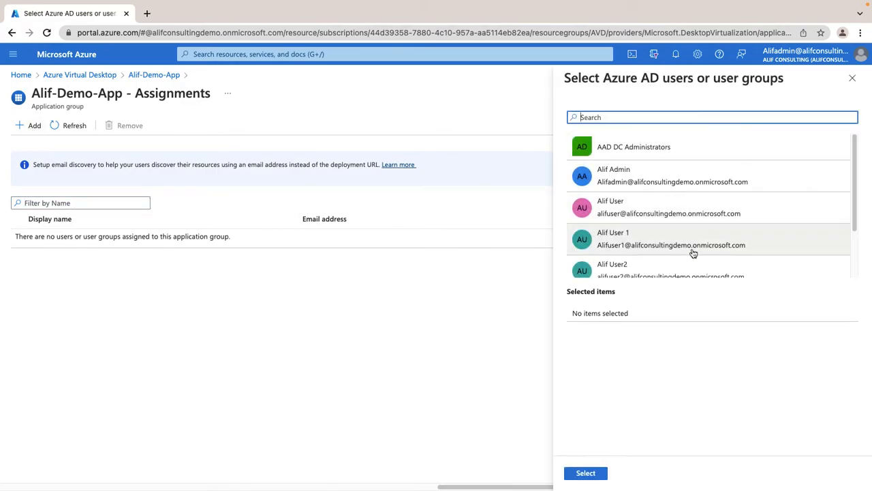
scroll(681, 232, down, 2)
scroll(668, 235, up, 2)
scroll(641, 239, down, 2)
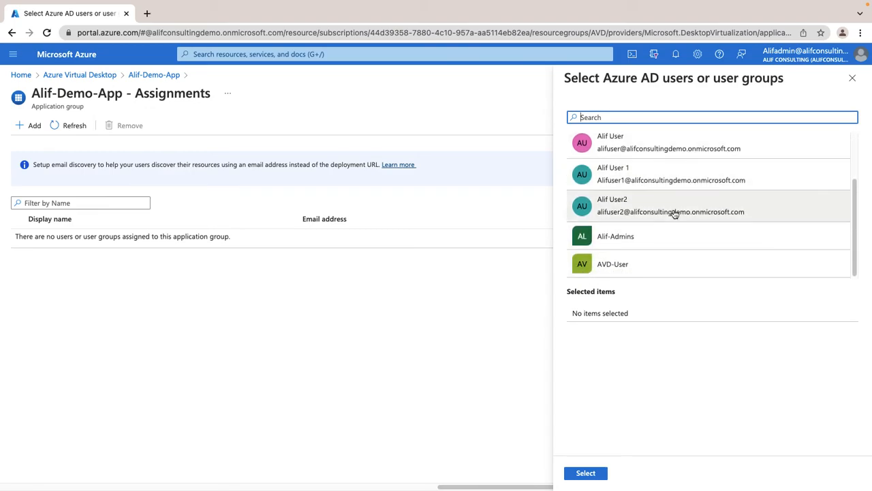
click(627, 152)
scroll(642, 255, up, 2)
scroll(629, 254, down, 3)
click(611, 266)
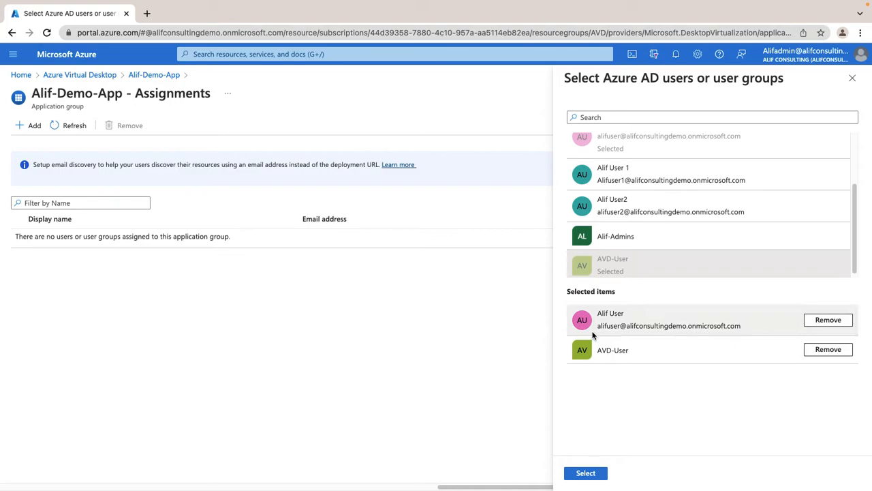
click(593, 474)
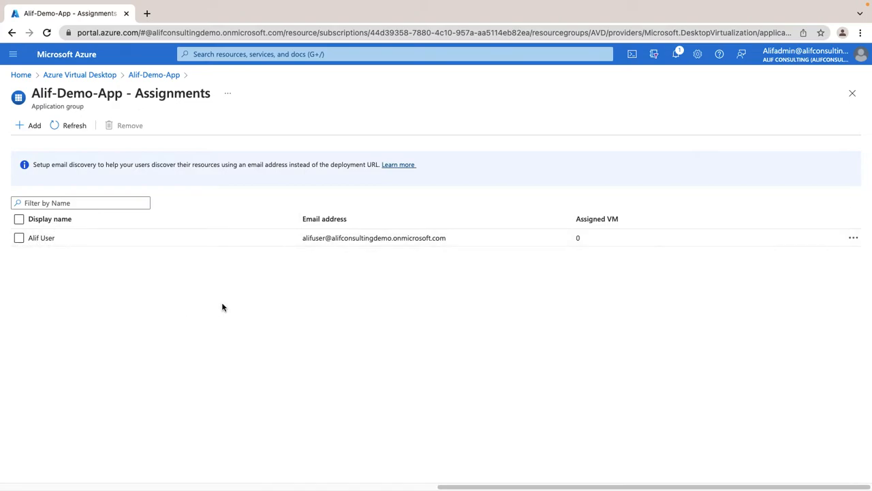
click(72, 125)
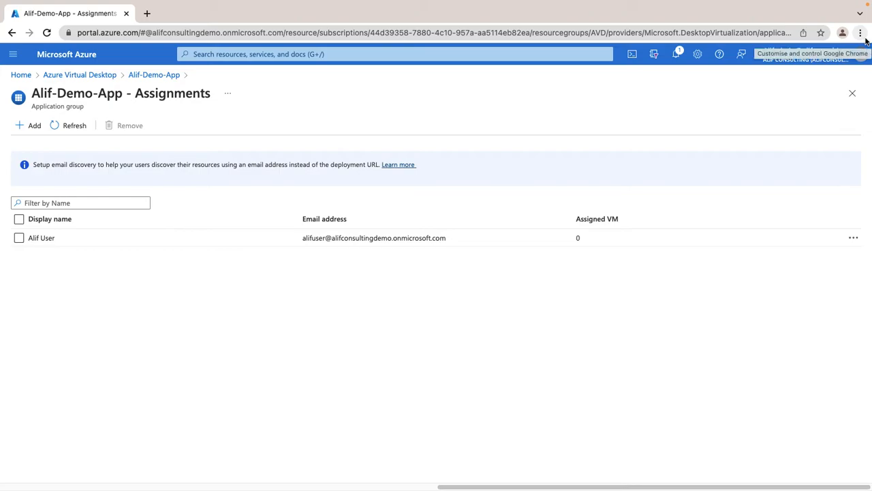
- Open a new incognito window and search Google for "rdweb azure"
click(860, 13)
click(665, 95)
click(860, 36)
click(761, 84)
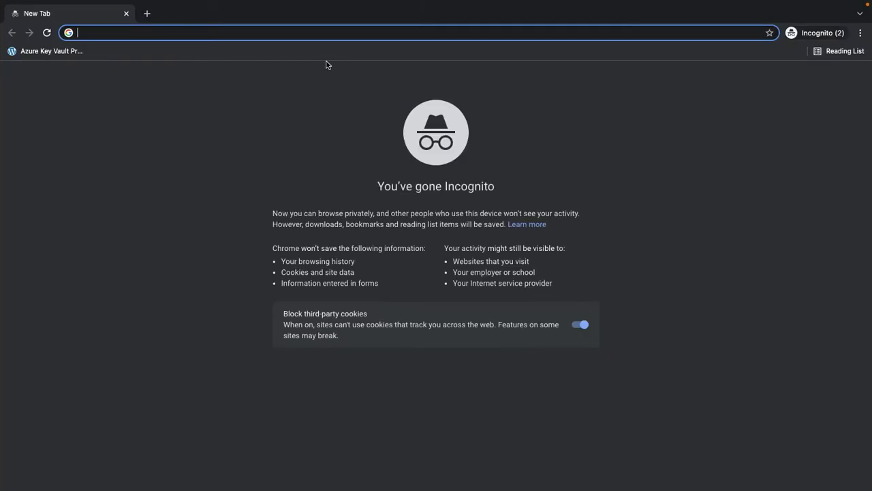
text(rdw)
text(e)
key(BackSpace)
text(dwe)
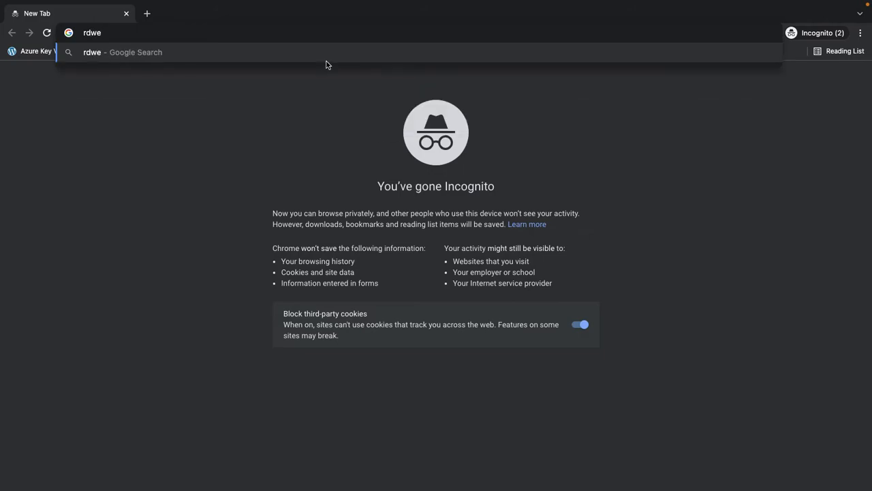
text(b)
text(azure)
key(Return)
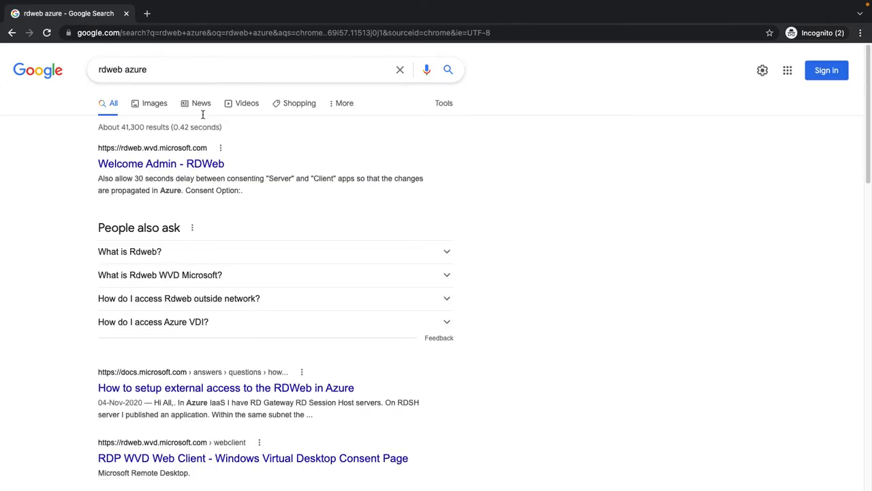
click(167, 170)
click(102, 32)
click(238, 29)
text(/ar)
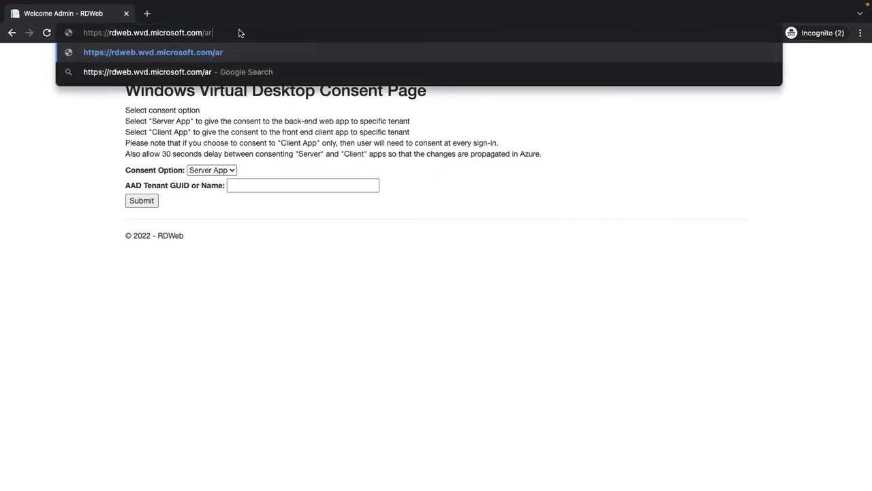
text(m/)
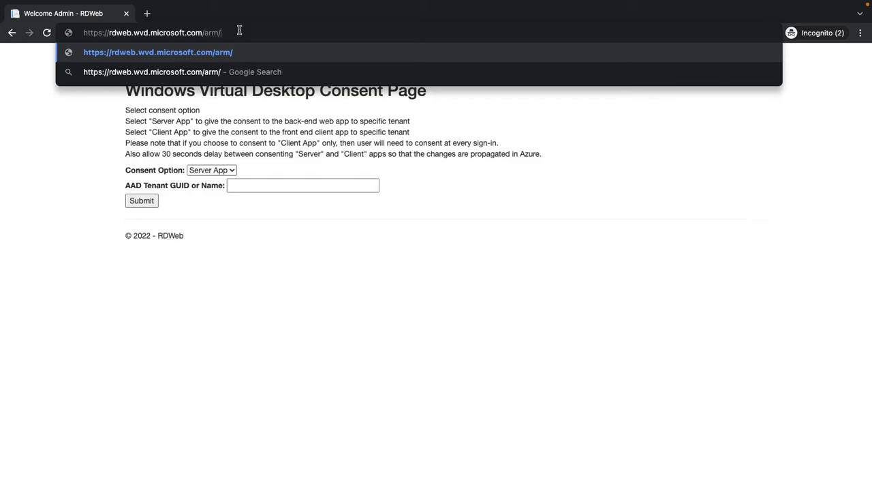
text(web/in)
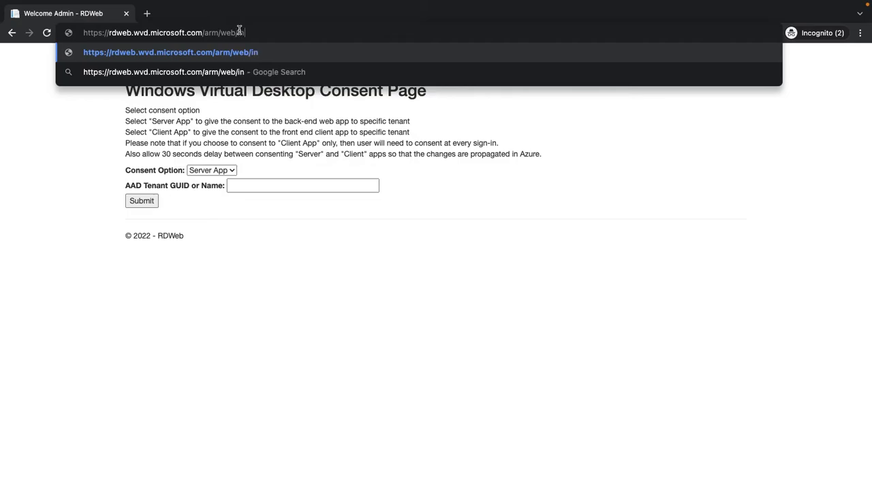
text(dex.html)
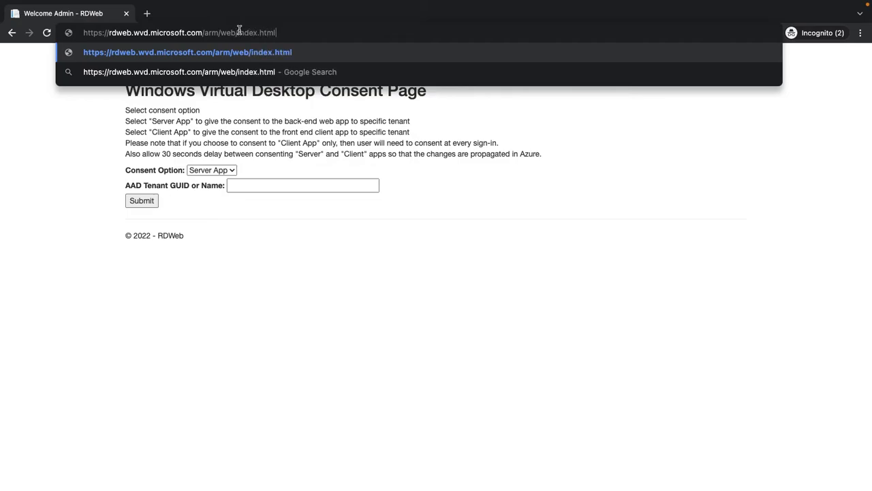
key(Return)
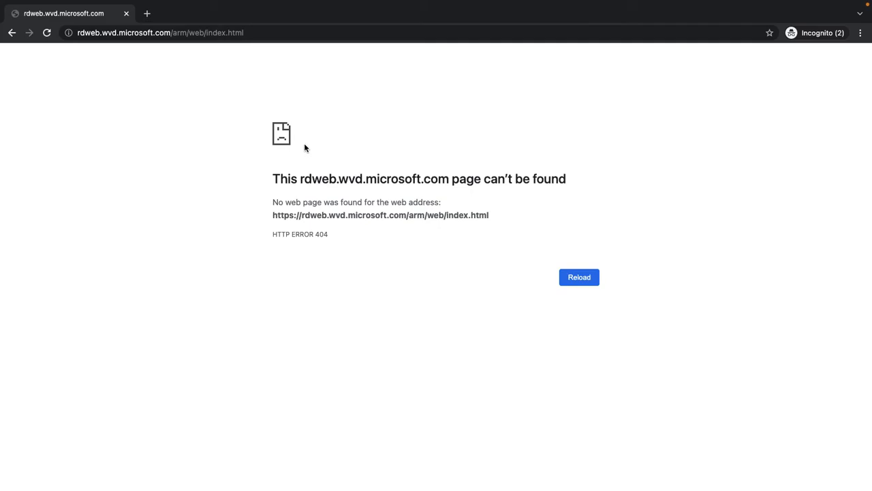
click(272, 32)
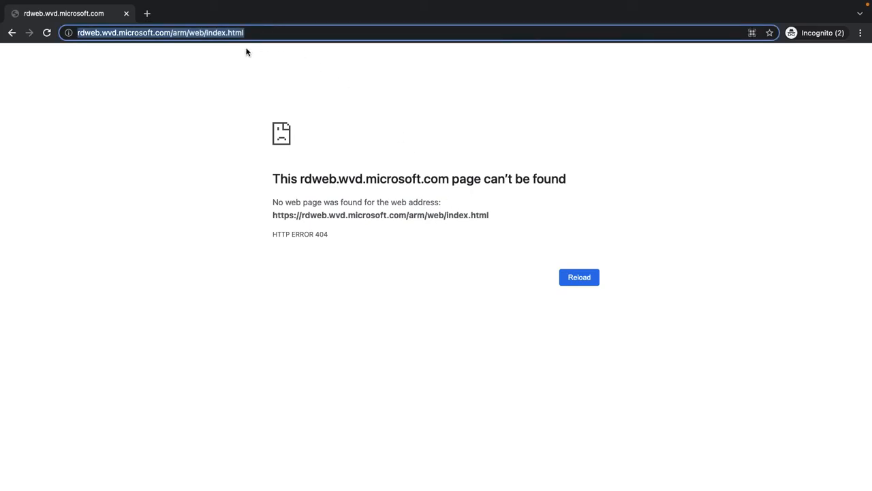
- Return to the Azure portal window and open the Remote Desktop Web Client, rdweb.wvd.microsoft.com/arm/webclient, alongside it
key(ctrl+Left)
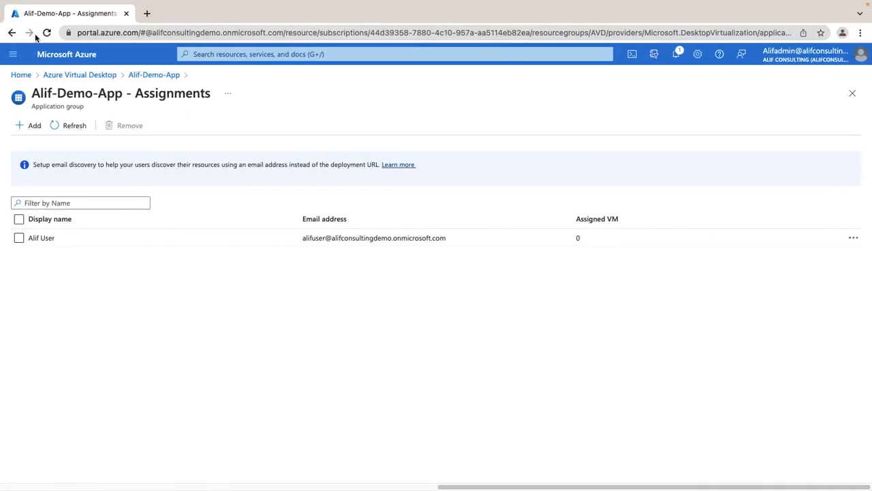
click(861, 32)
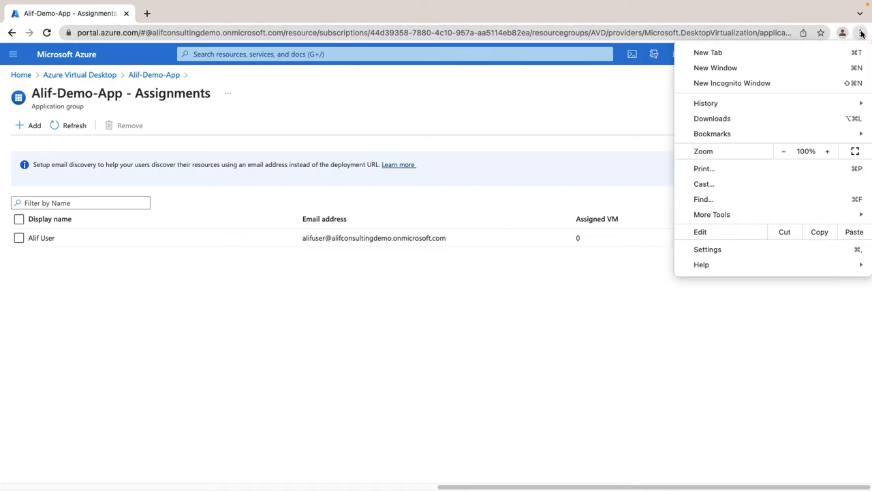
key(super+t)
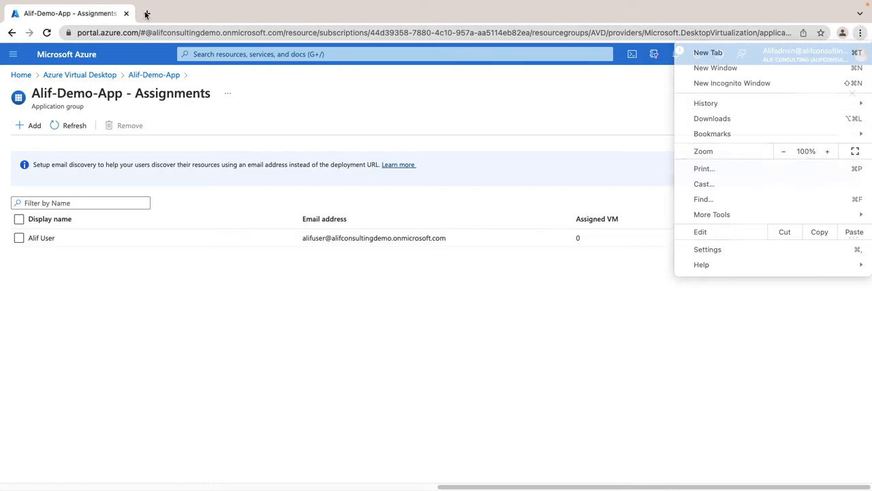
text(rd)
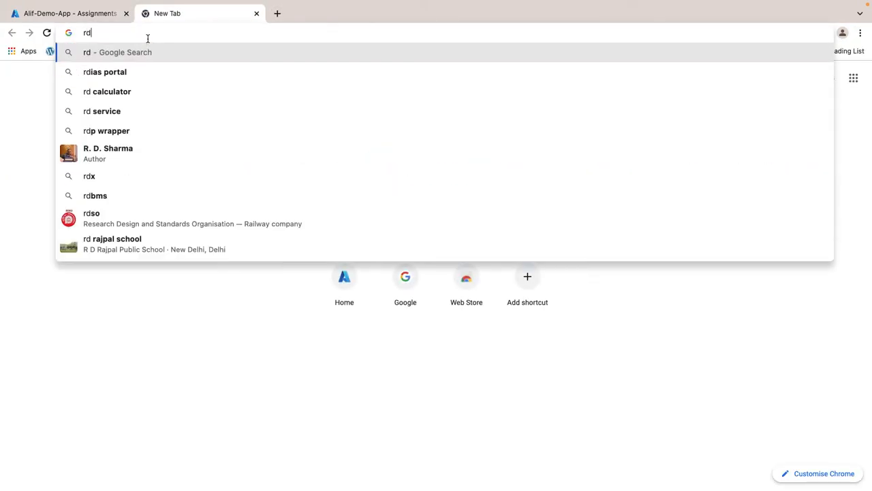
key(BackSpace)
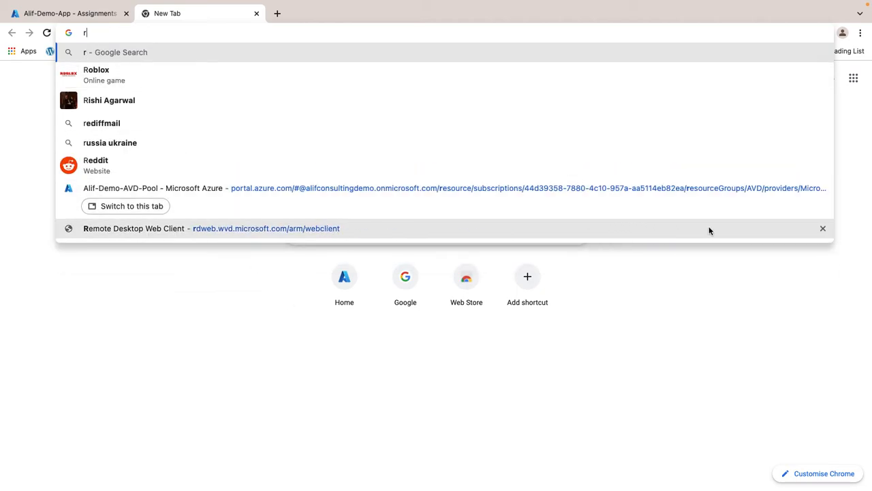
click(235, 231)
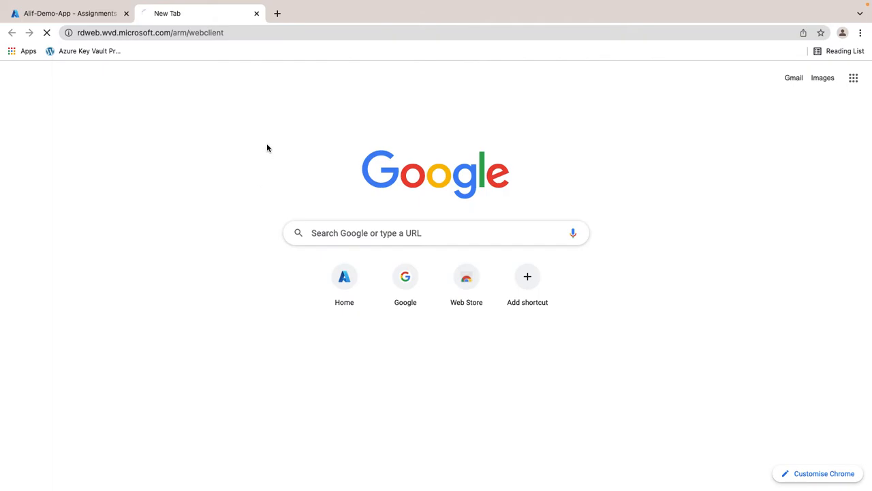
click(245, 34)
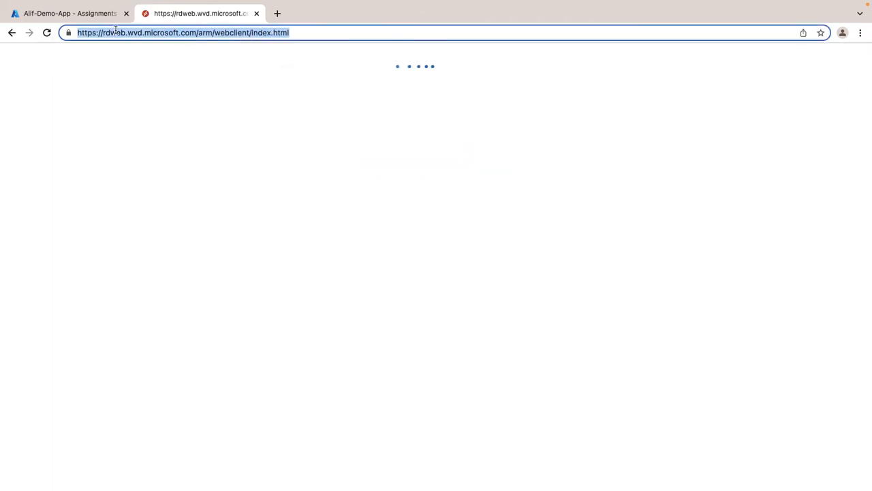
right_click(116, 30)
- Refresh the Alif-Demo-App assignments and check them against the resources in the Remote Desktop Web Client
click(70, 18)
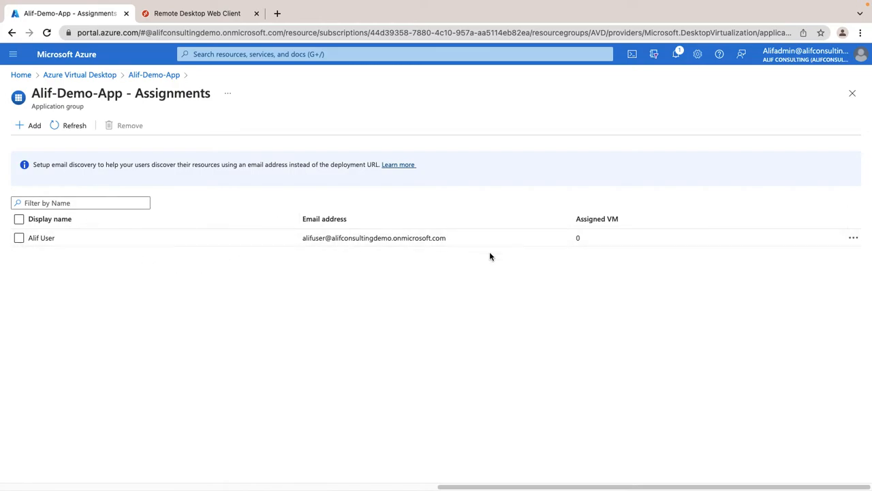
click(67, 127)
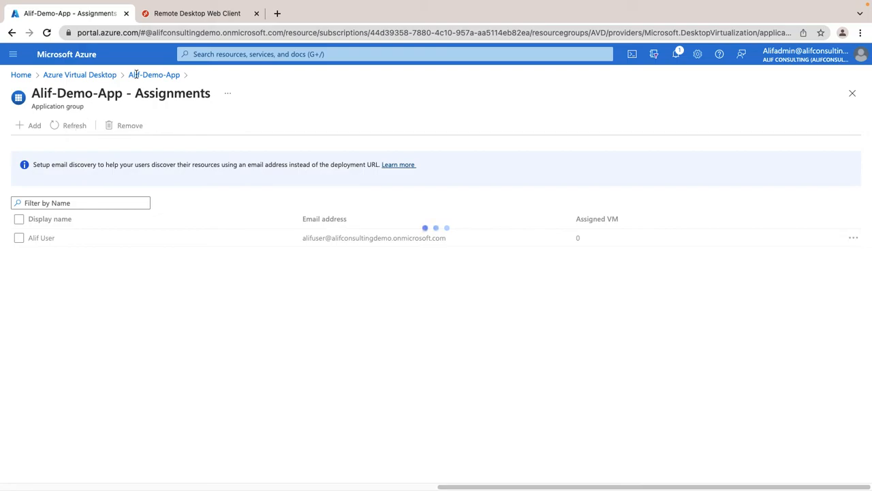
click(168, 15)
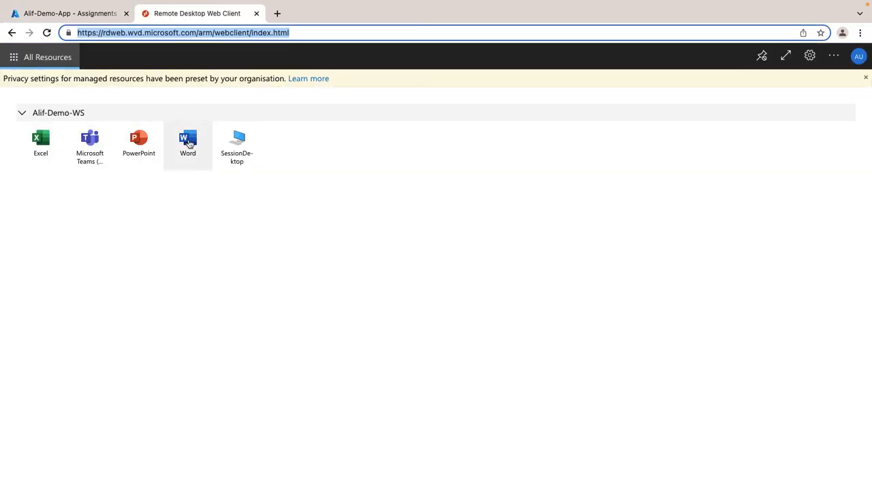
click(65, 15)
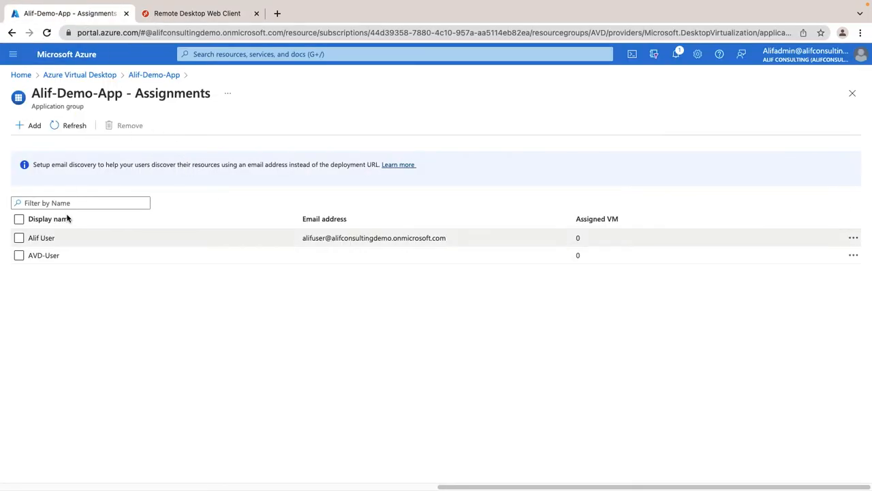
- Check which account is signed in to the Remote Desktop Web Client and compare it with the Alif-Demo-App assignments
click(190, 15)
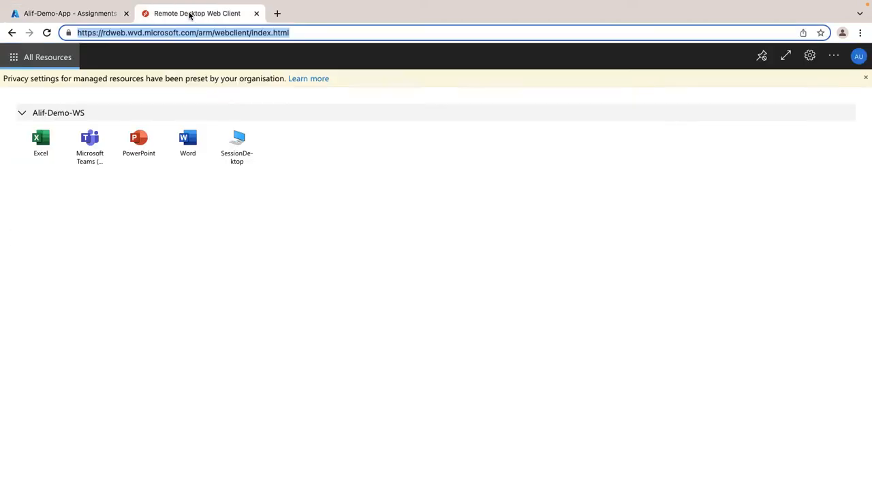
click(861, 60)
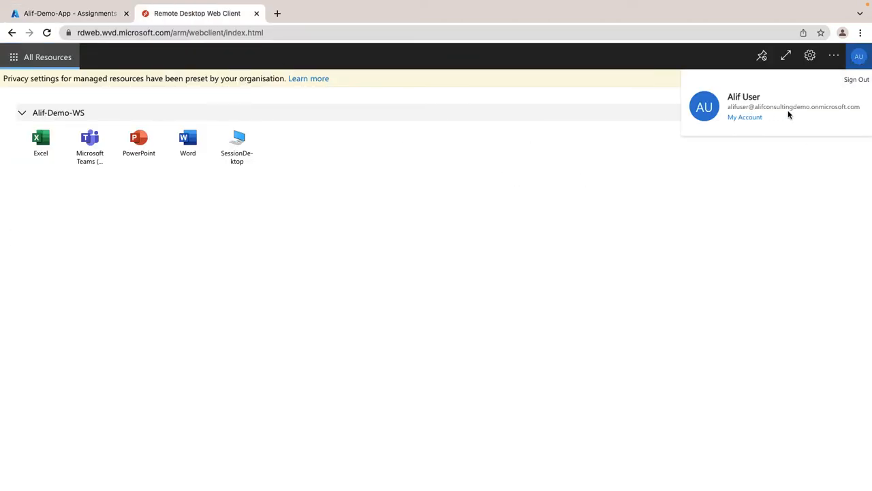
click(43, 7)
click(75, 15)
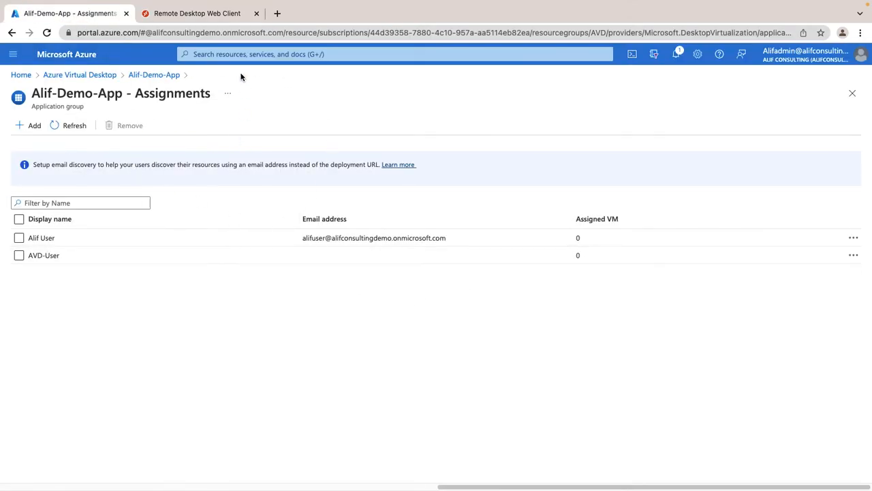
click(192, 15)
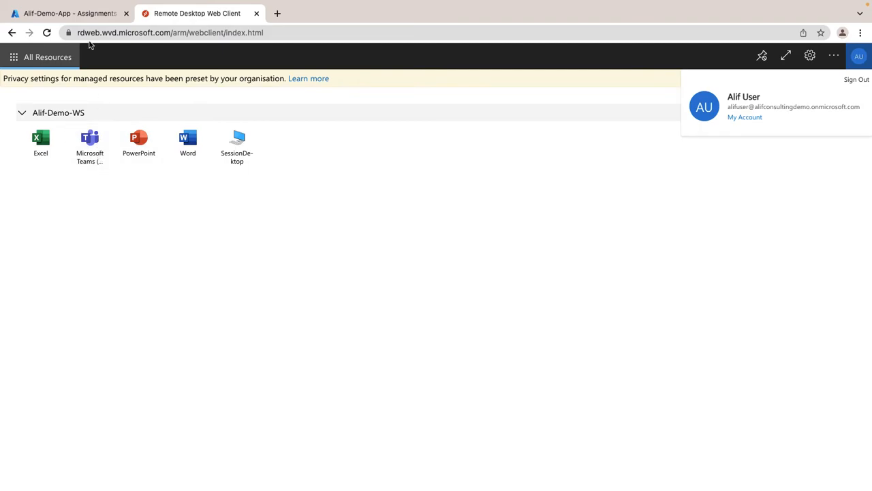
click(93, 15)
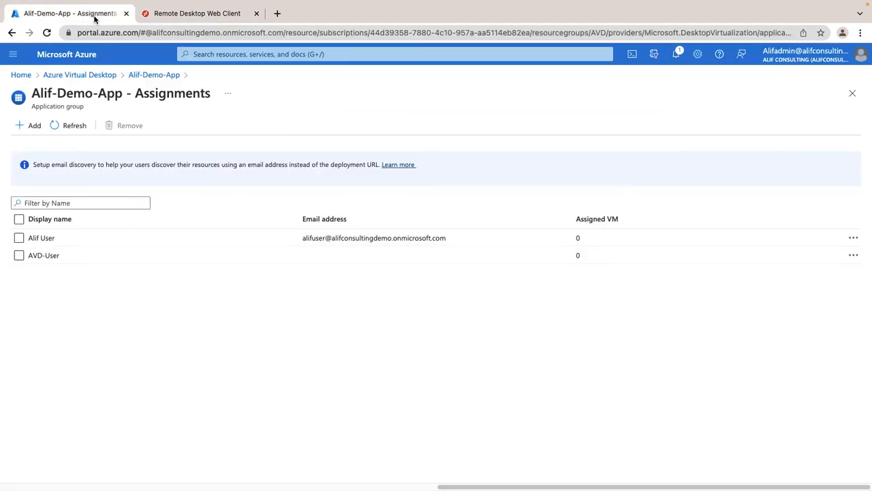
click(18, 255)
click(19, 238)
click(18, 256)
click(19, 238)
click(19, 256)
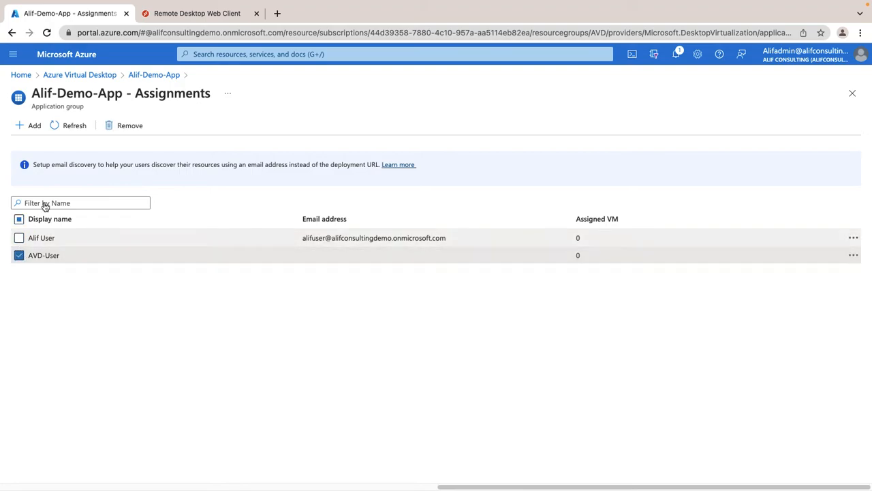
- Review the applications in Alif-Demo-App, compare them with the web client's resources, and return to the application group's overview
click(154, 75)
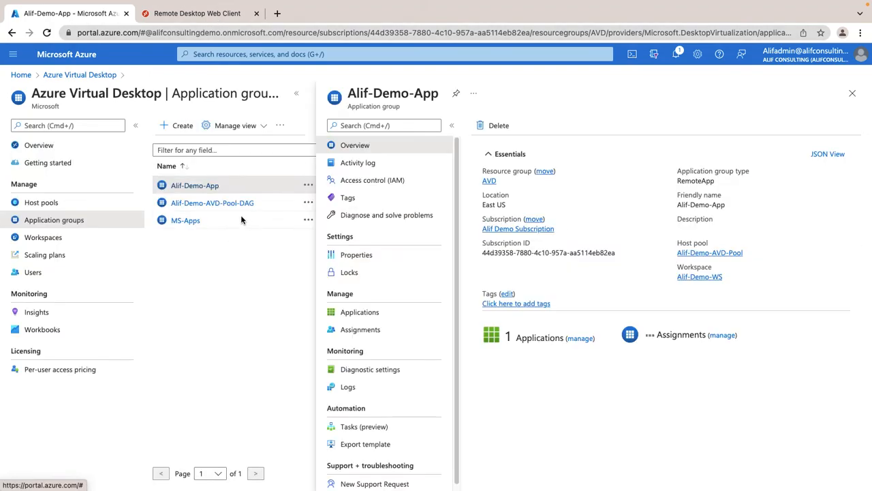
click(577, 338)
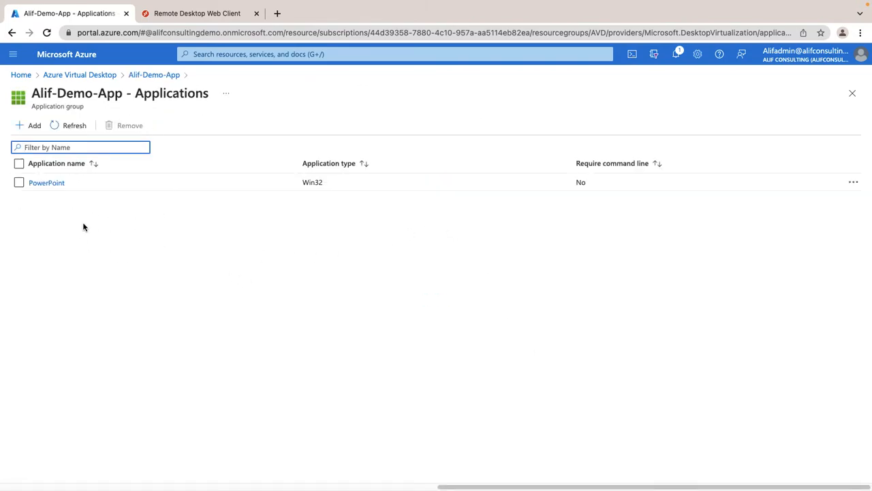
click(195, 14)
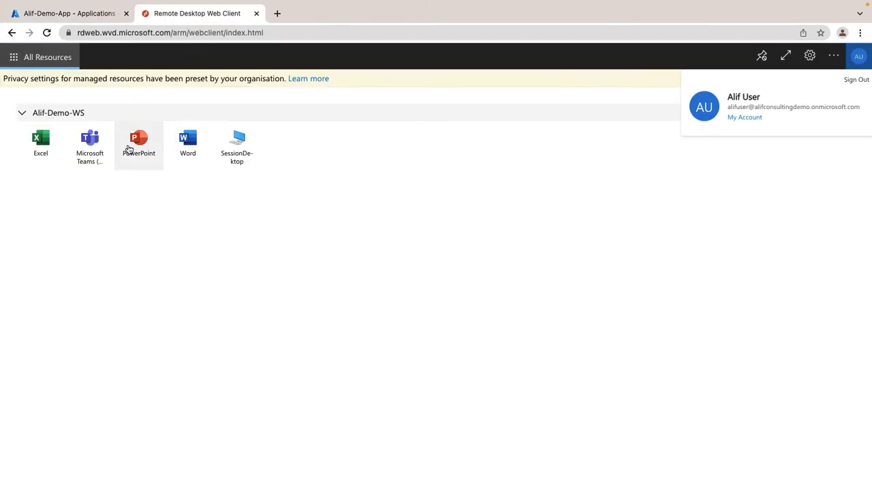
click(112, 21)
click(153, 77)
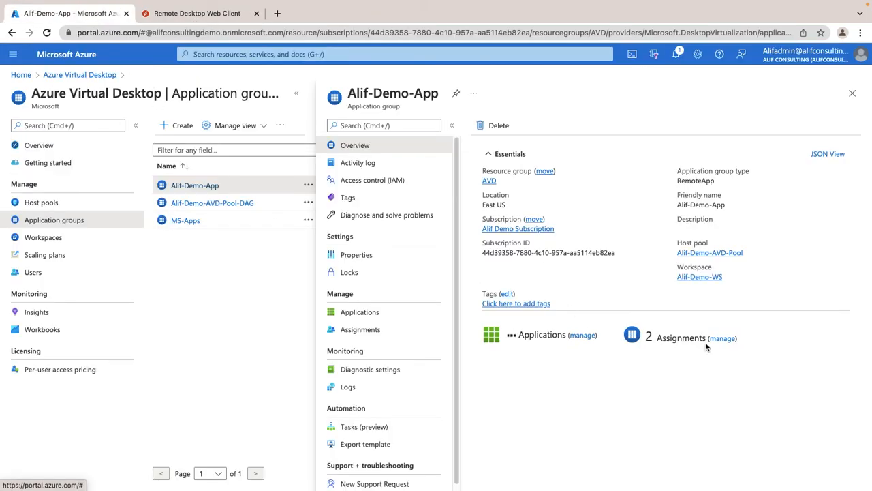
- Remove all user and group assignments from the Alif-Demo-App application group and confirm the removal
click(732, 341)
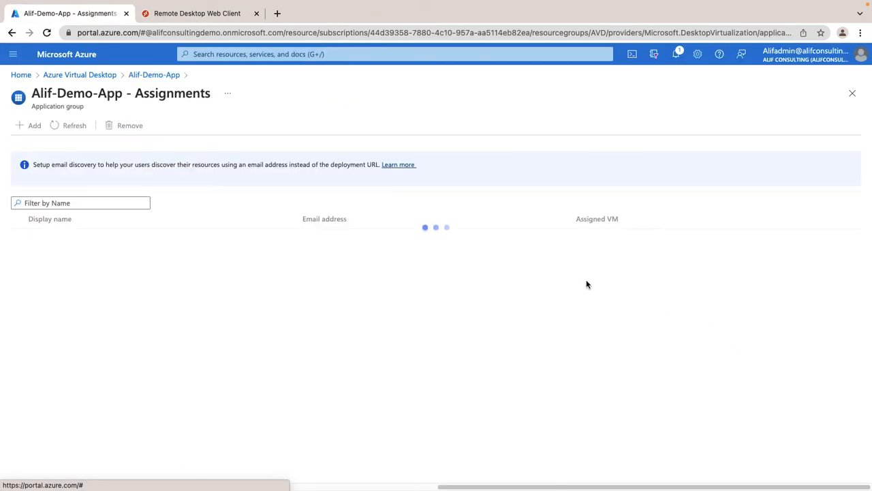
click(19, 219)
click(124, 125)
click(38, 184)
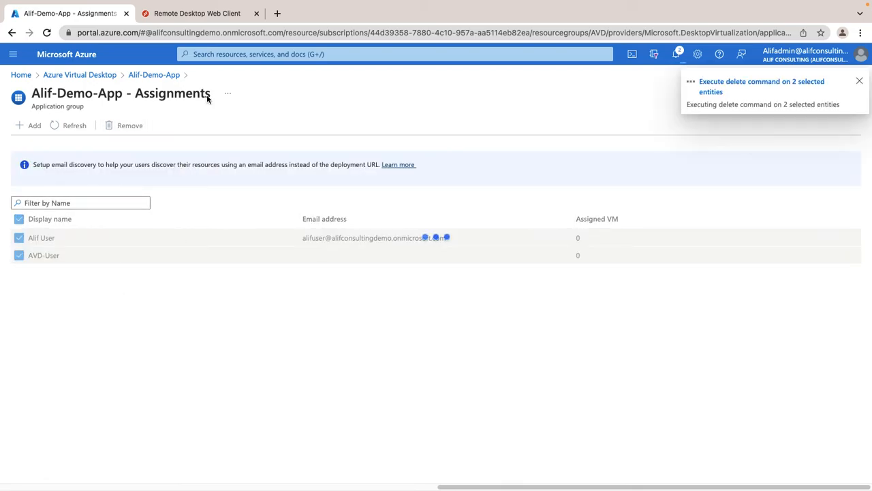
- Switch to the Remote Desktop Web Client and check the signed-in account and the resources under Alif-Demo-WS
mouse_move(218, 3)
click(196, 41)
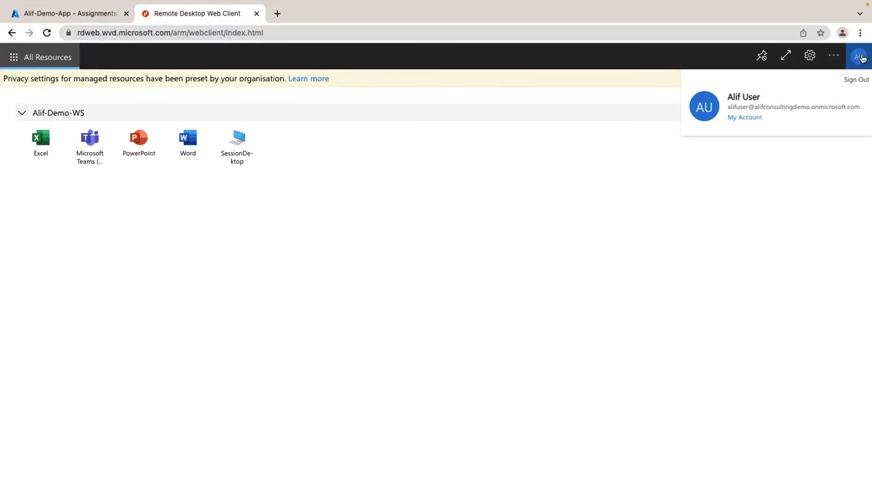
click(860, 56)
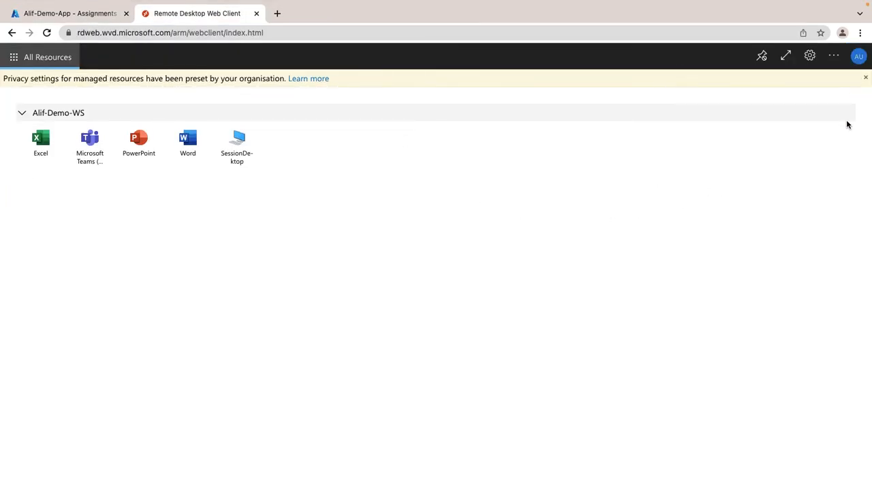
click(20, 113)
click(22, 116)
- Reload the Remote Desktop Web Client and recheck its published resources and signed-in account after the assignment removal
click(73, 16)
click(198, 17)
click(219, 35)
key(Return)
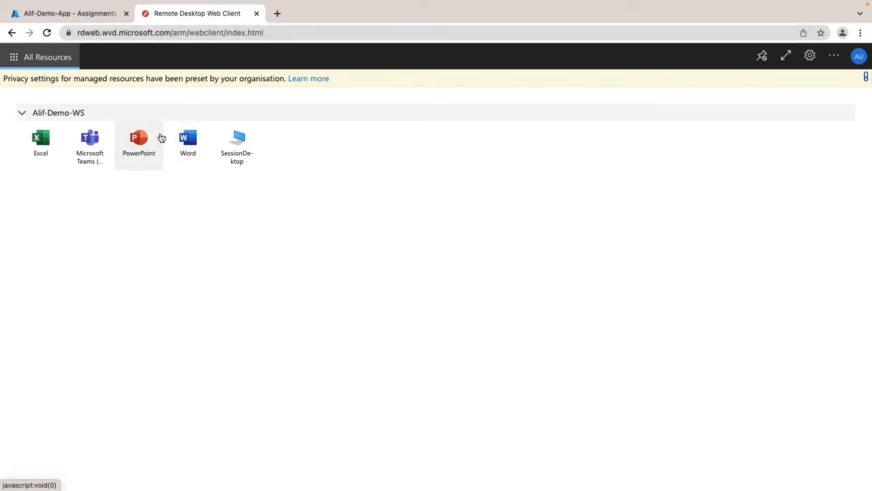
click(322, 32)
key(Return)
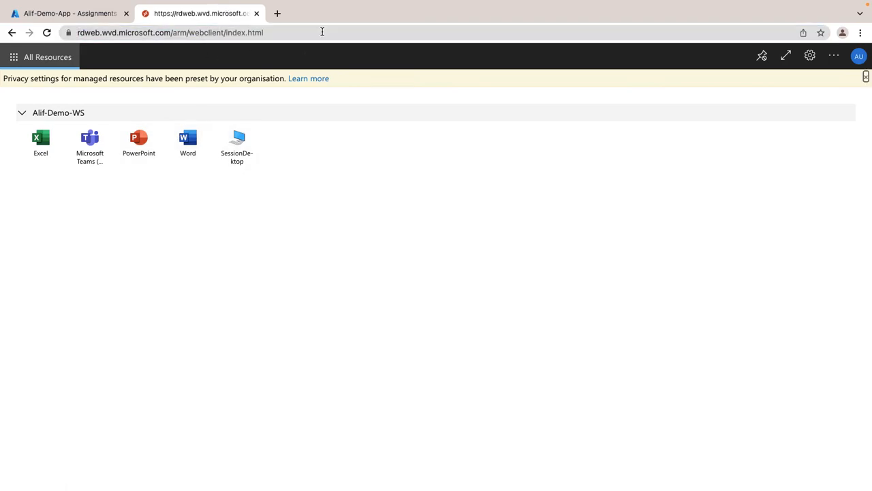
click(861, 57)
click(866, 57)
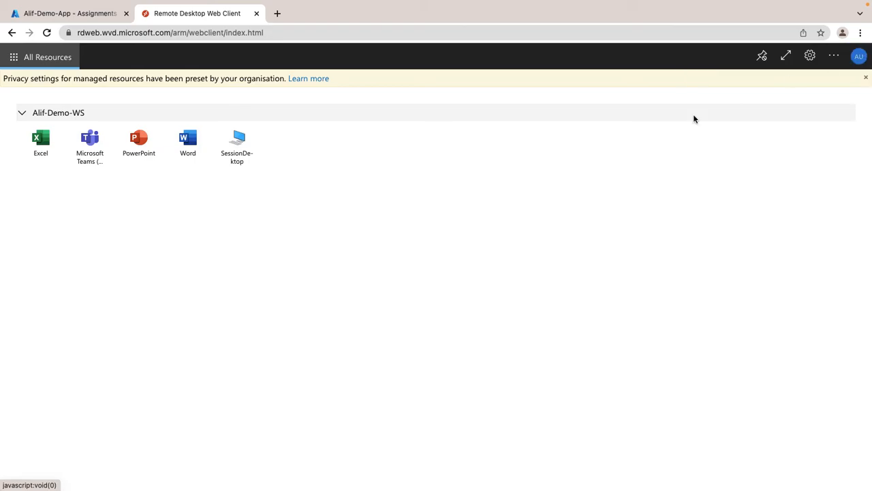
- Return to the Azure portal and review the applications published in the MS-Apps application group
click(79, 7)
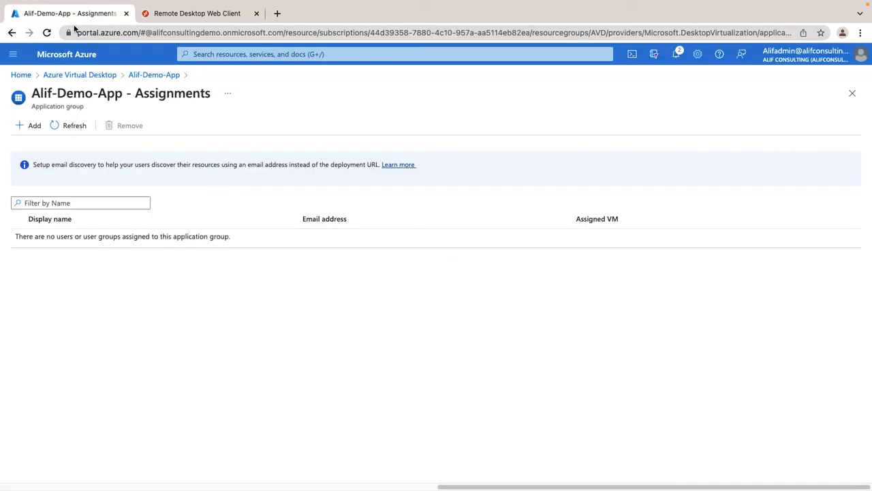
click(156, 74)
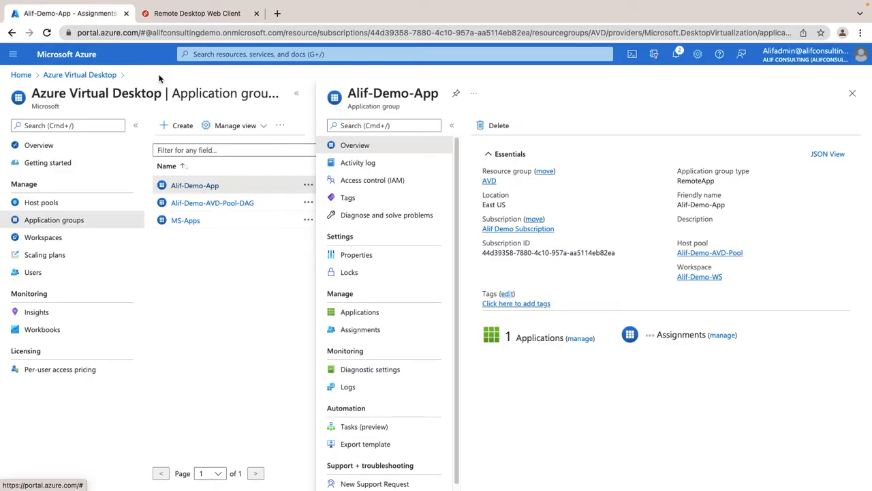
click(195, 221)
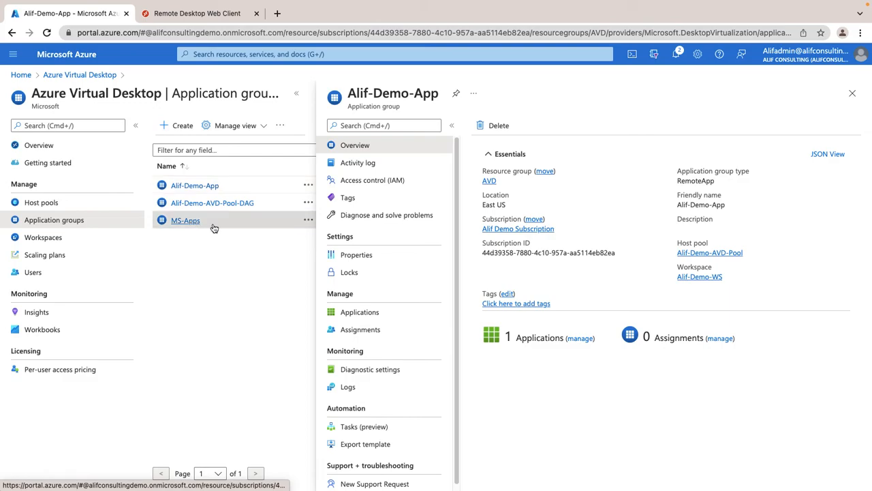
click(583, 338)
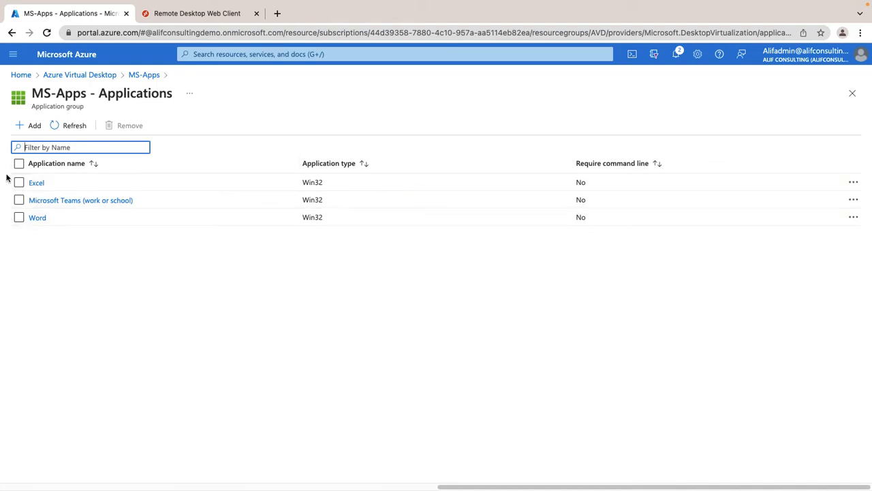
- Reload the Remote Desktop Web Client and compare its resources with the applications in MS-Apps
click(171, 13)
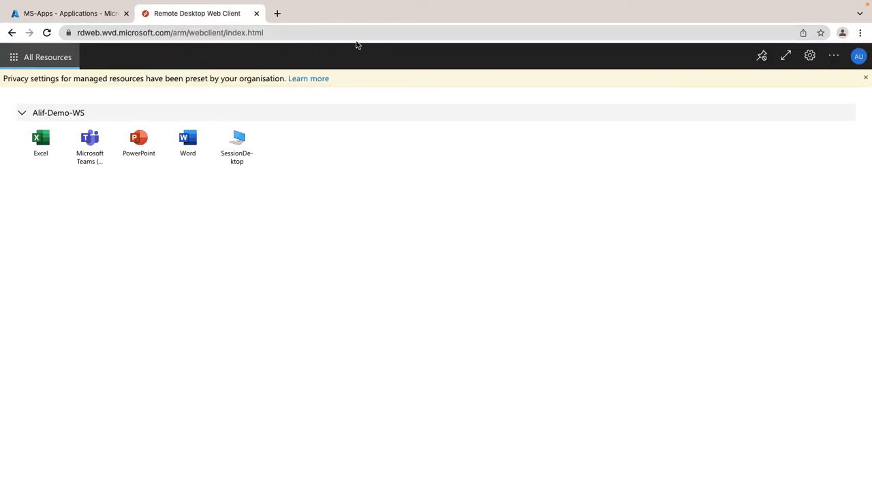
click(358, 32)
key(Return)
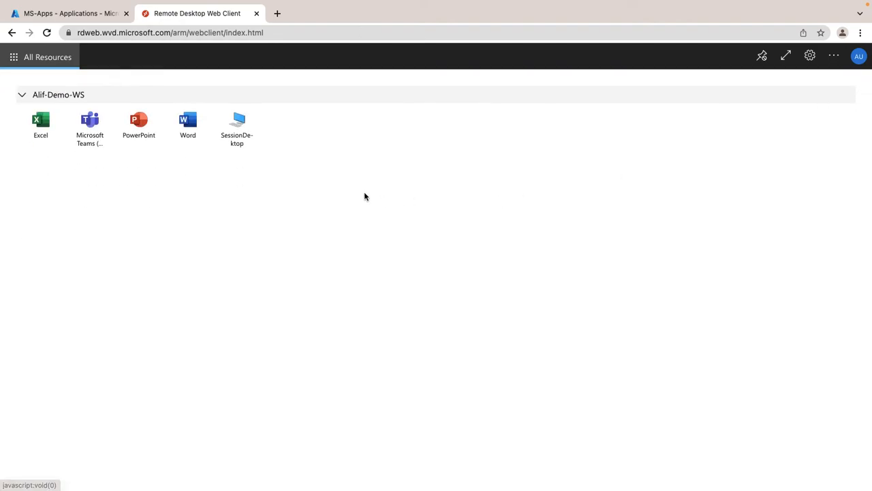
click(312, 32)
key(Return)
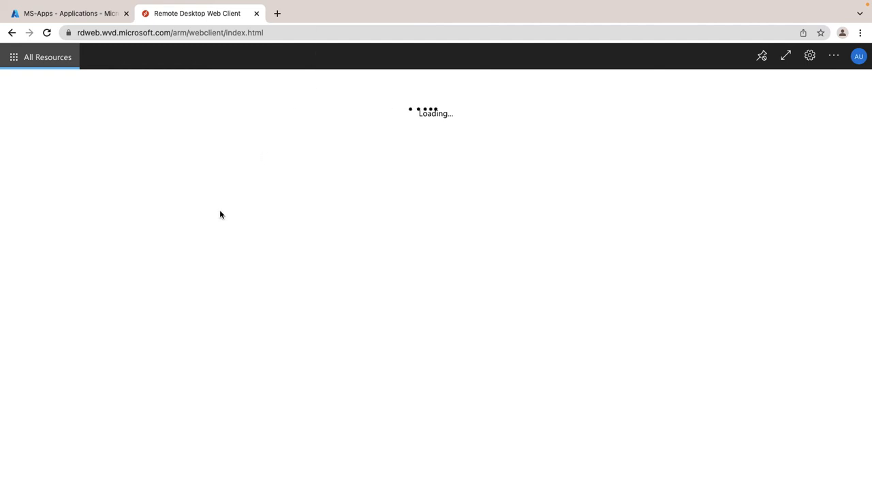
- In the Azure portal, examine the SessionDesktop application's details in the Alif-Demo-AVD-Pool-DAG application group and close them without changes
click(72, 15)
click(143, 76)
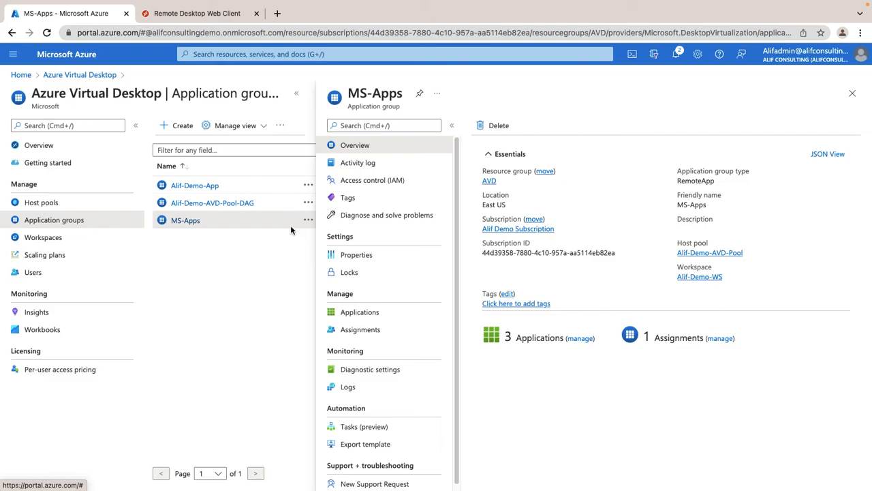
click(202, 204)
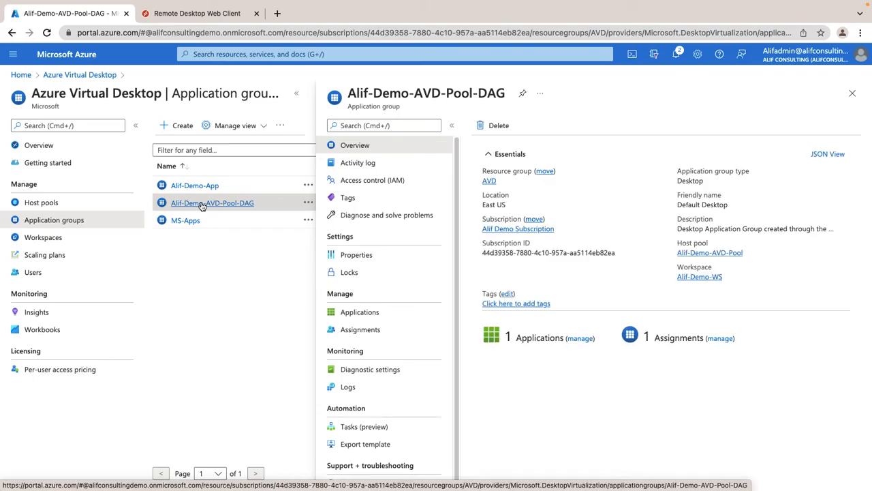
click(376, 313)
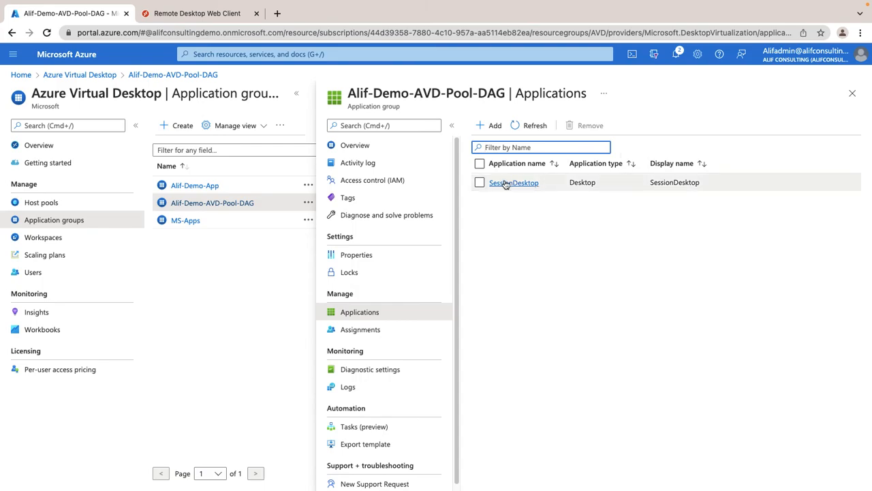
click(521, 183)
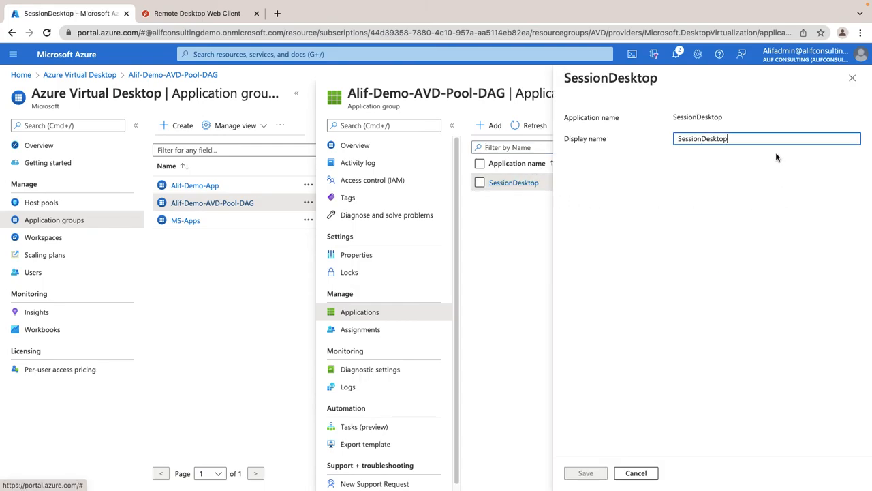
click(852, 78)
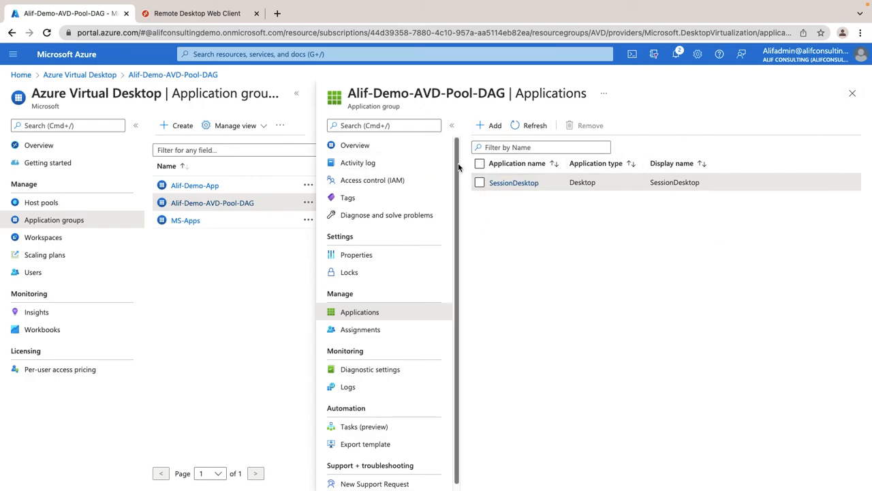
- Inspect the form for adding an application to Alif-Demo-AVD-Pool-DAG, close it unsaved and return to the group's overview
click(492, 125)
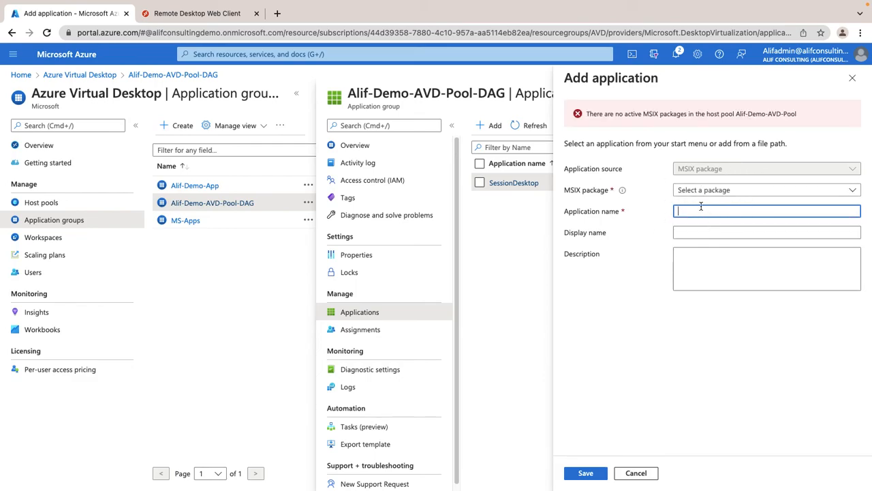
click(852, 78)
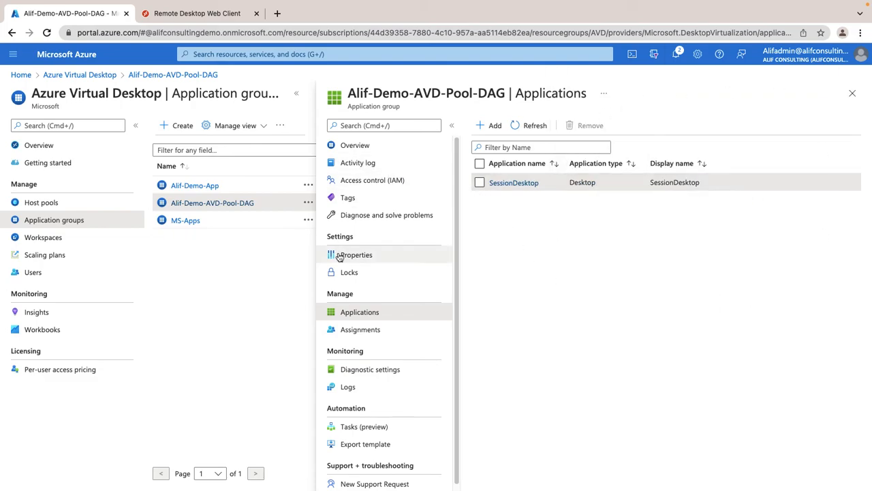
click(355, 145)
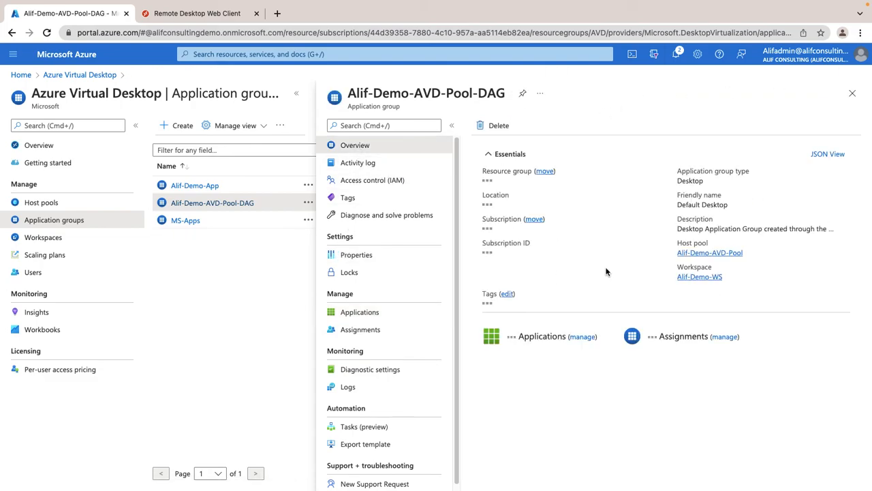
- Assign the AVD-User group to the Alif-Demo-AVD-Pool-DAG desktop application group
click(721, 338)
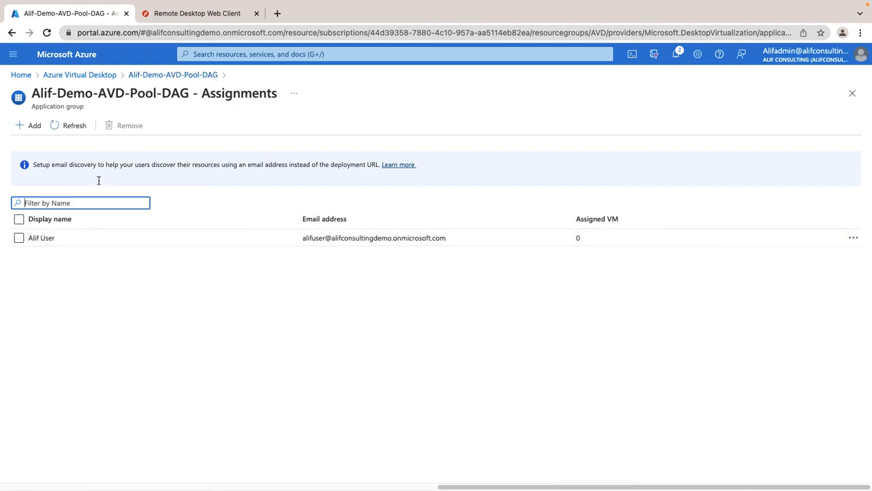
click(35, 127)
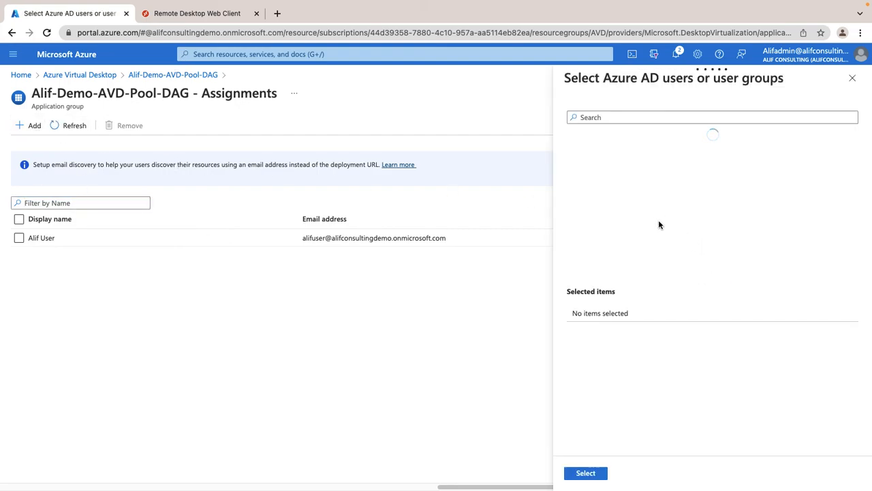
scroll(667, 245, down, 1)
scroll(666, 246, down, 1)
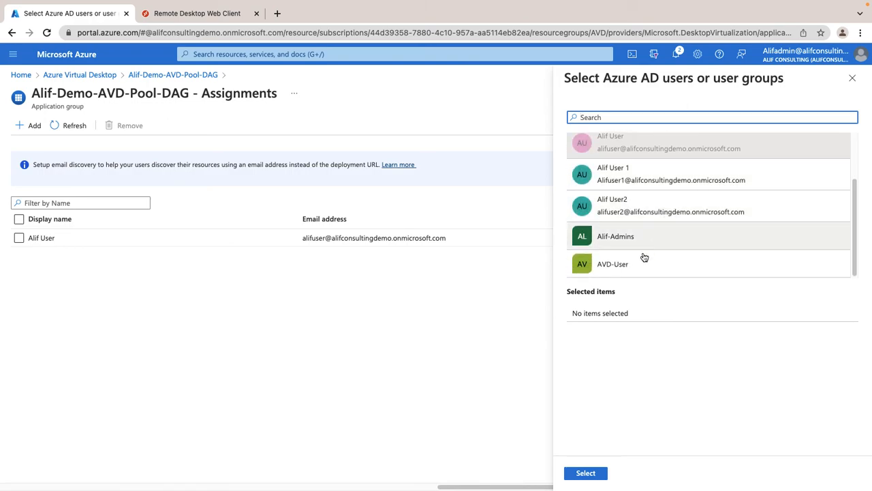
click(633, 269)
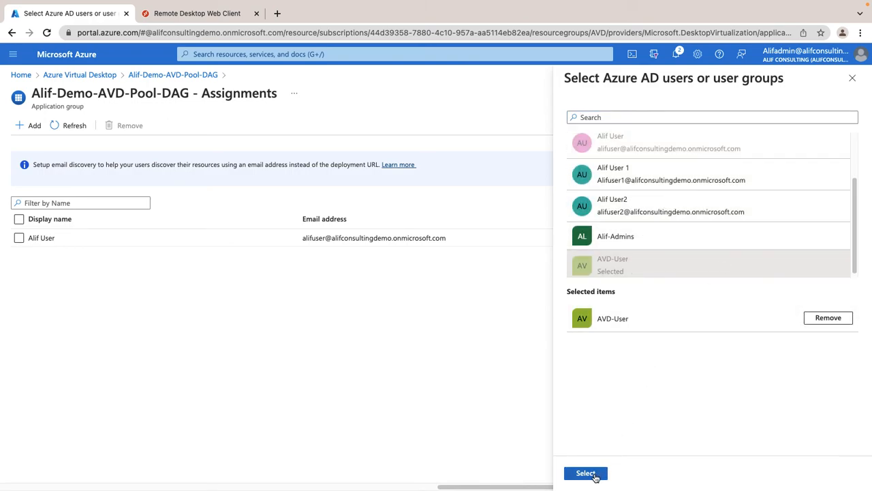
click(587, 473)
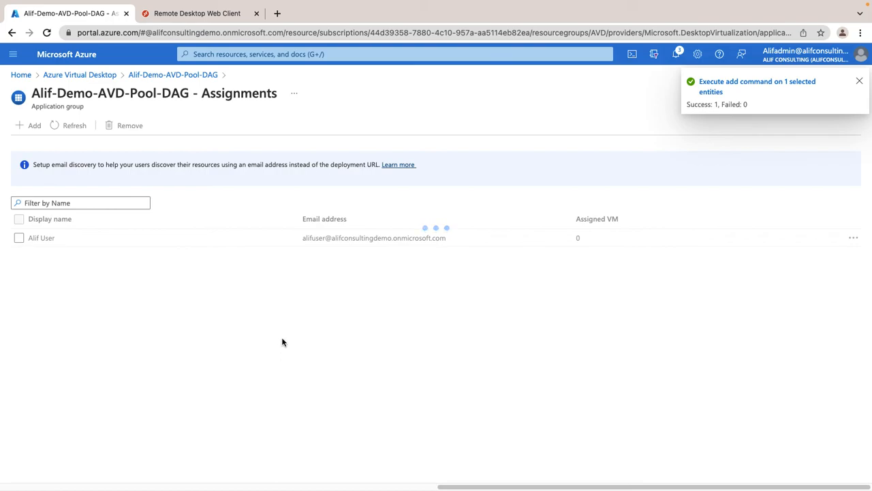
- Reload the Remote Desktop Web Client, check its resources and signed-in account, and return to the Alif-Demo-AVD-Pool-DAG assignments
click(171, 18)
click(46, 33)
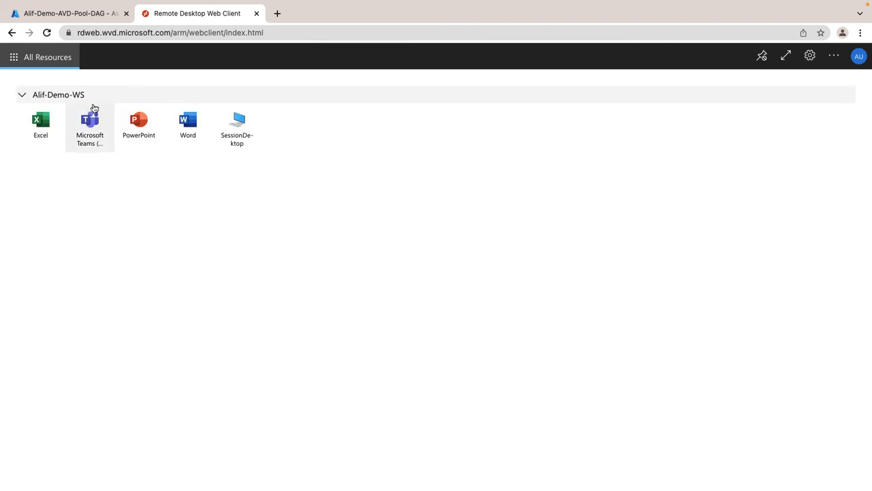
click(859, 57)
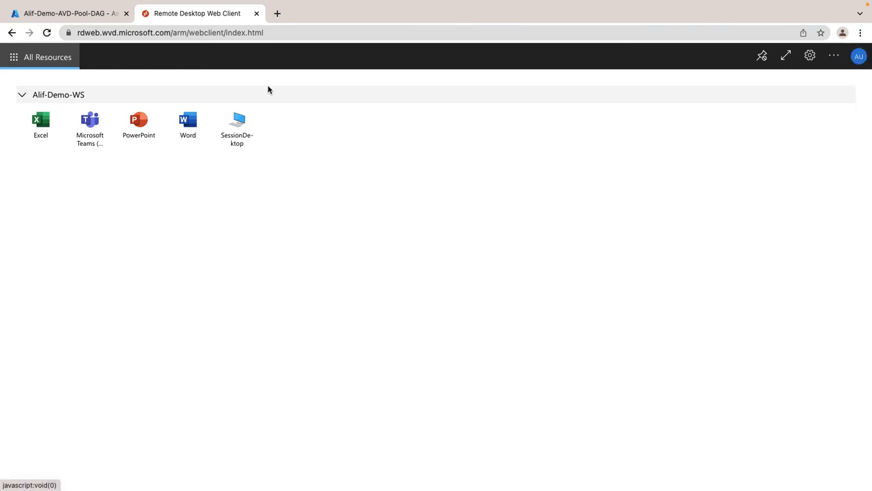
click(47, 32)
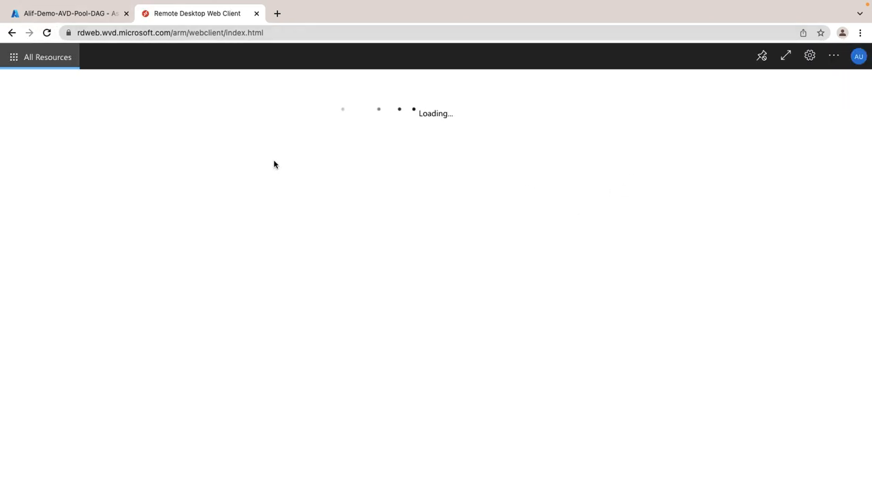
click(62, 14)
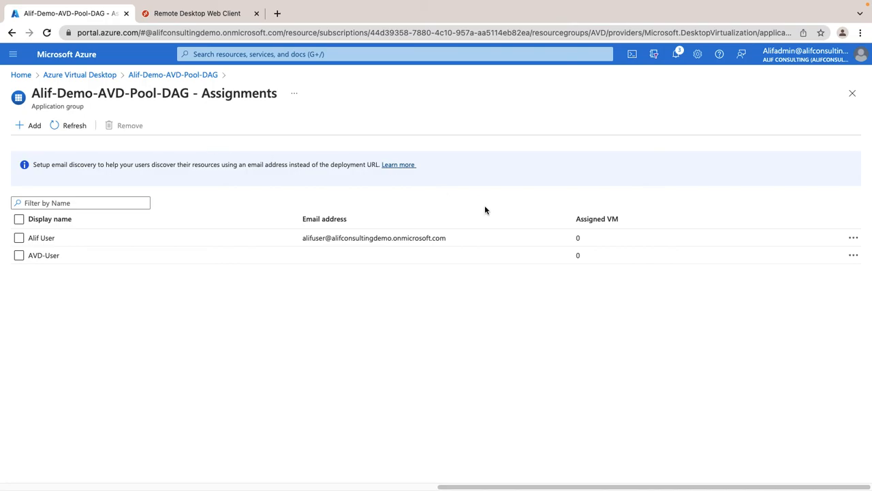
key(ctrl+Left)
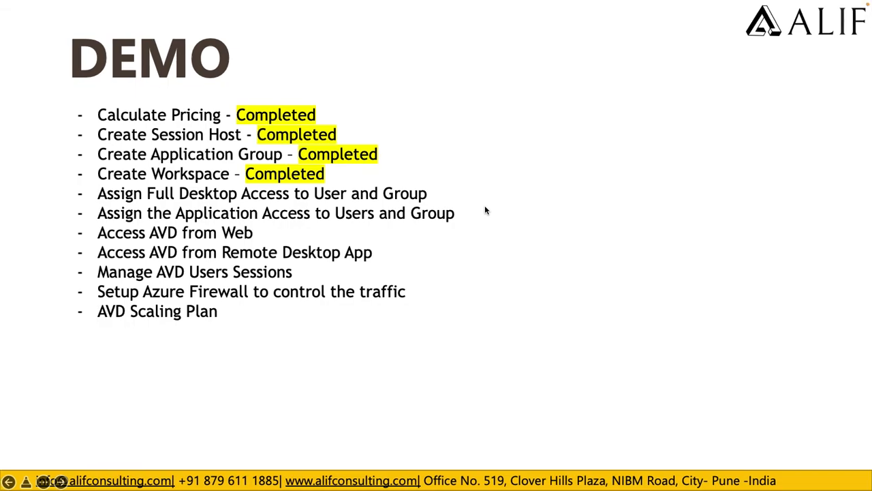
key(Right)
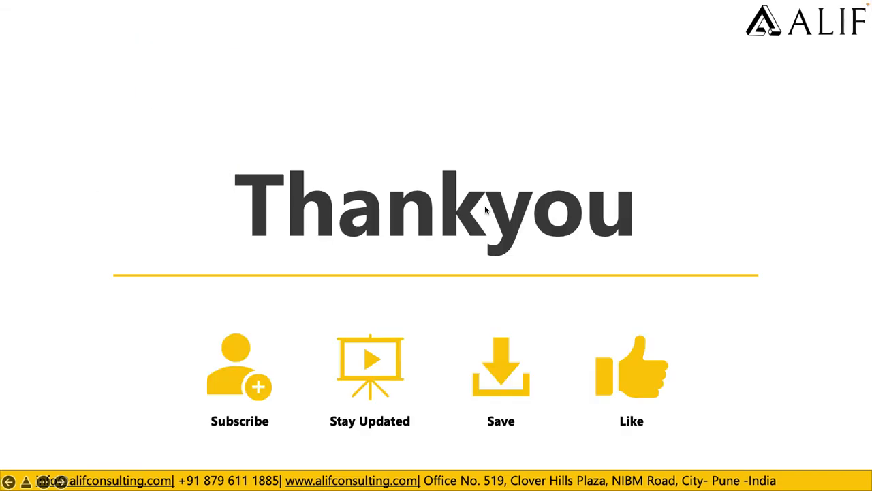